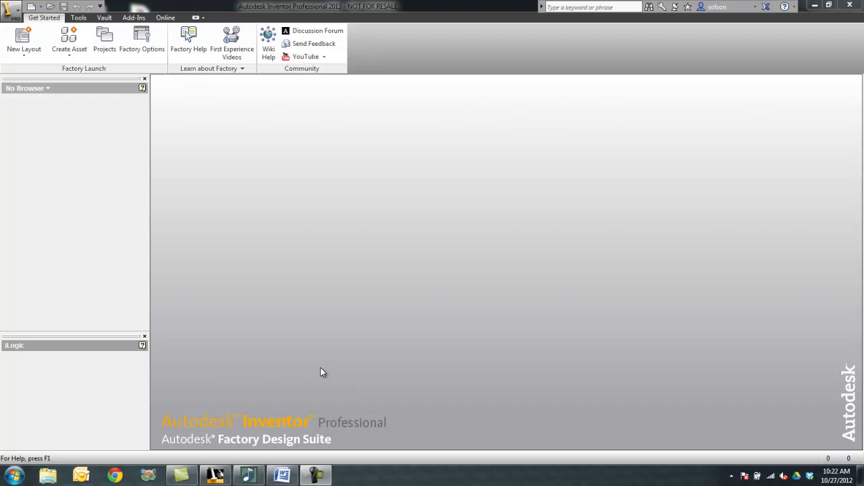
Open Our Company Template.ipt from Inventor Support > Templates and accept the project location warning
click(50, 6)
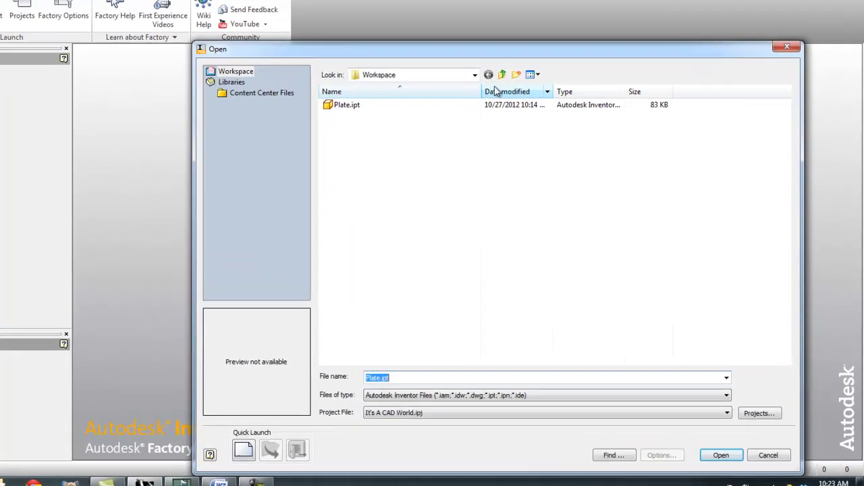
click(537, 102)
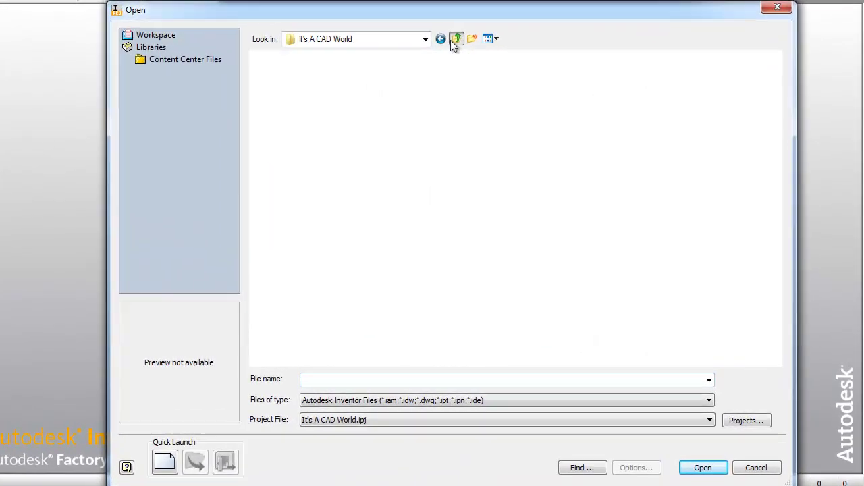
double_click(302, 73)
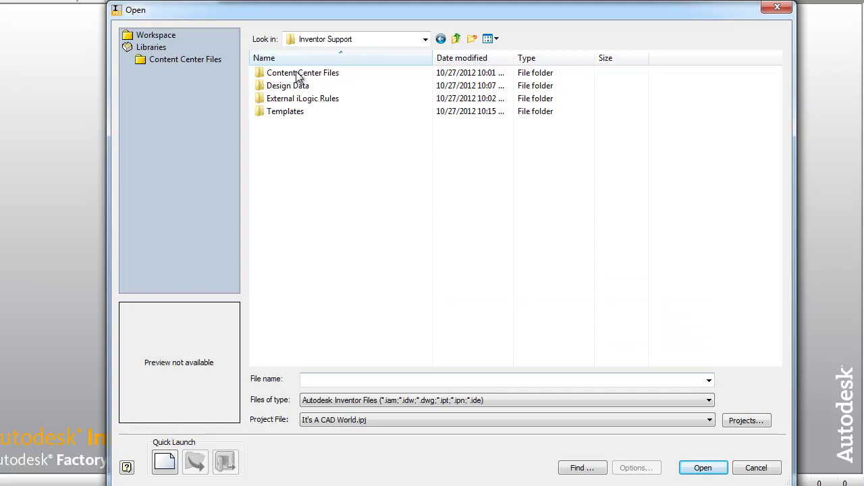
double_click(293, 114)
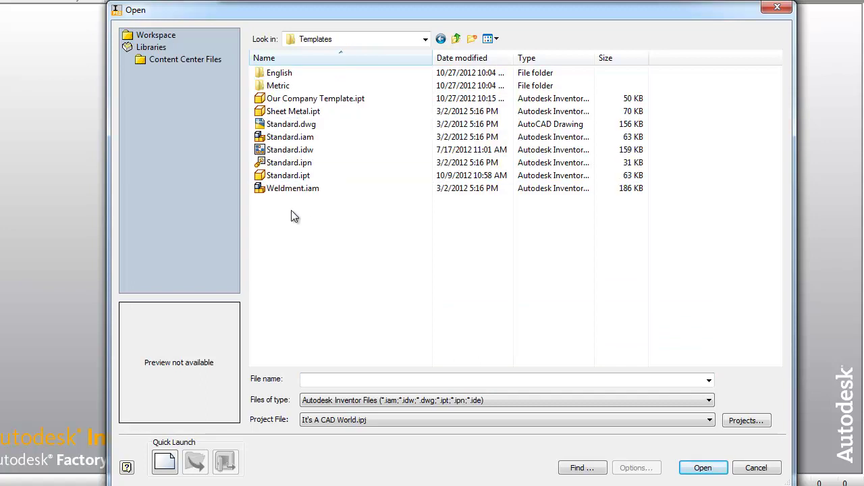
click(299, 100)
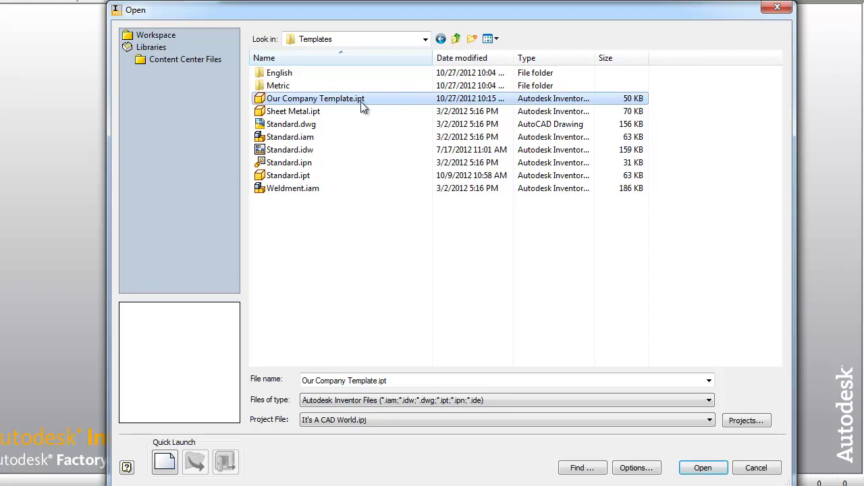
click(705, 469)
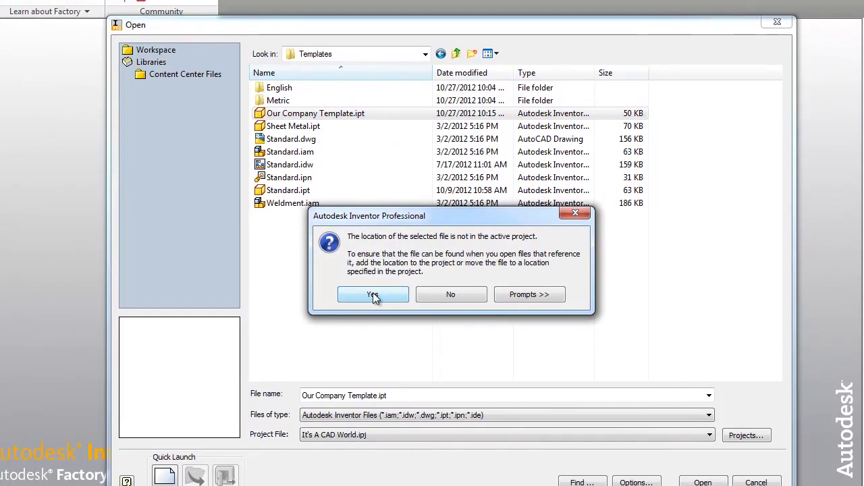
click(374, 293)
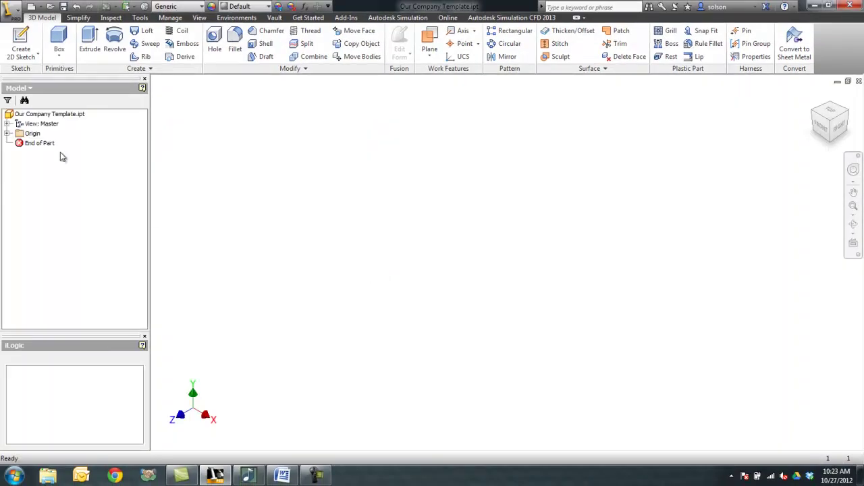
right_click(40, 115)
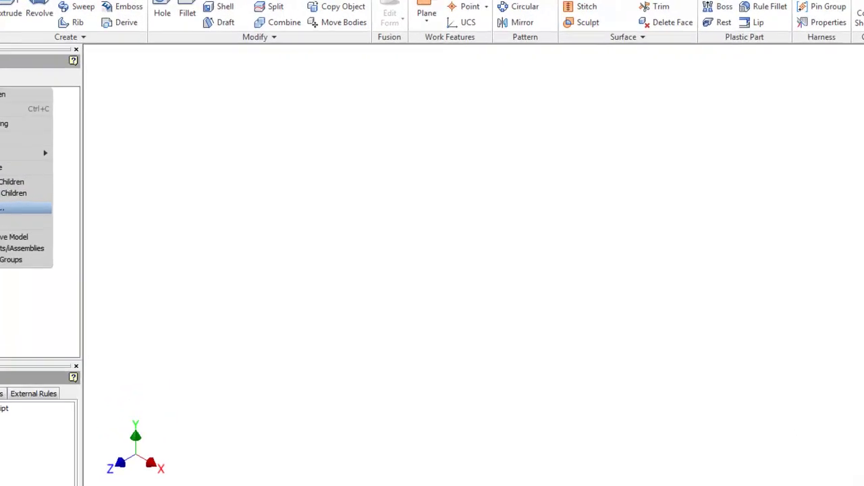
click(68, 208)
click(435, 48)
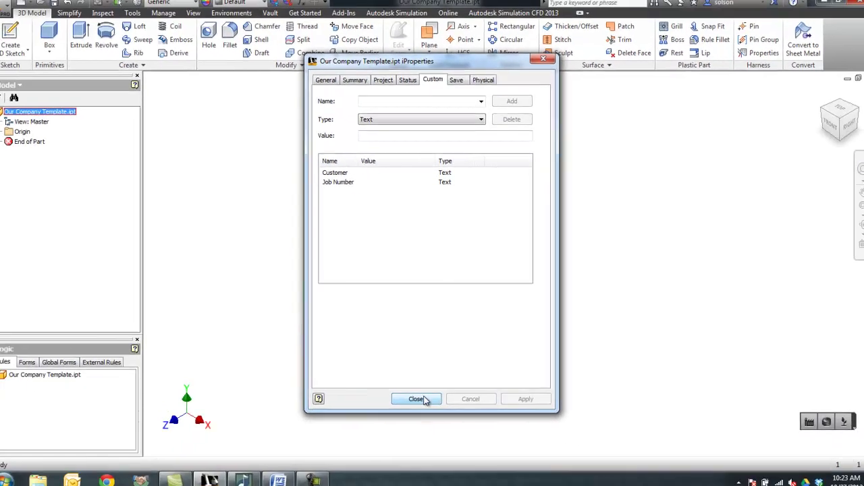
click(417, 453)
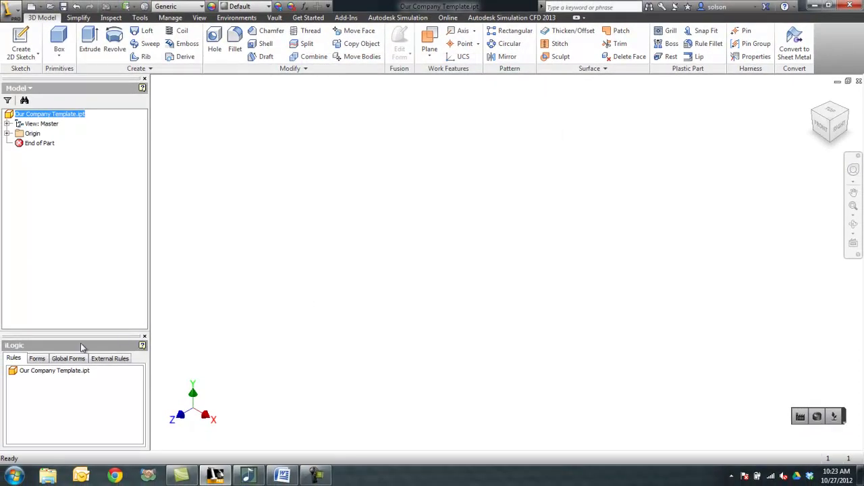
Add a new global form, Form 1, from the Global Forms list
click(66, 362)
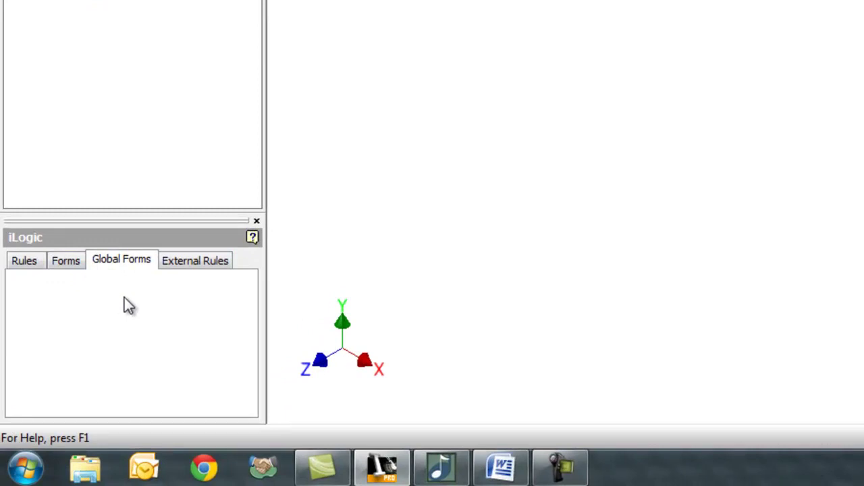
right_click(120, 305)
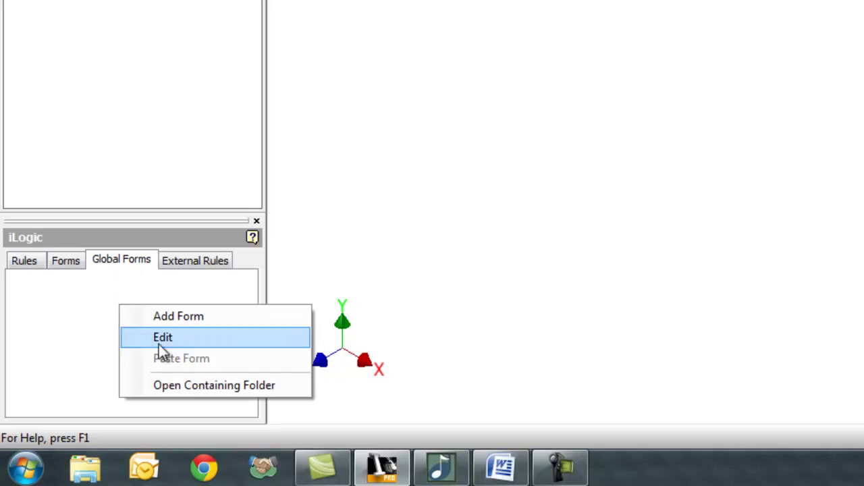
click(229, 317)
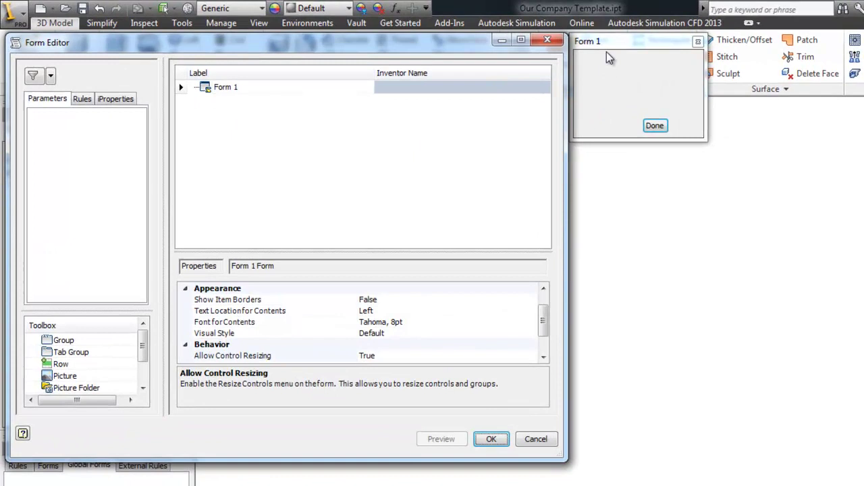
Rename Form 1 to 'iProperty Editor'
click(611, 46)
drag(611, 46, 621, 56)
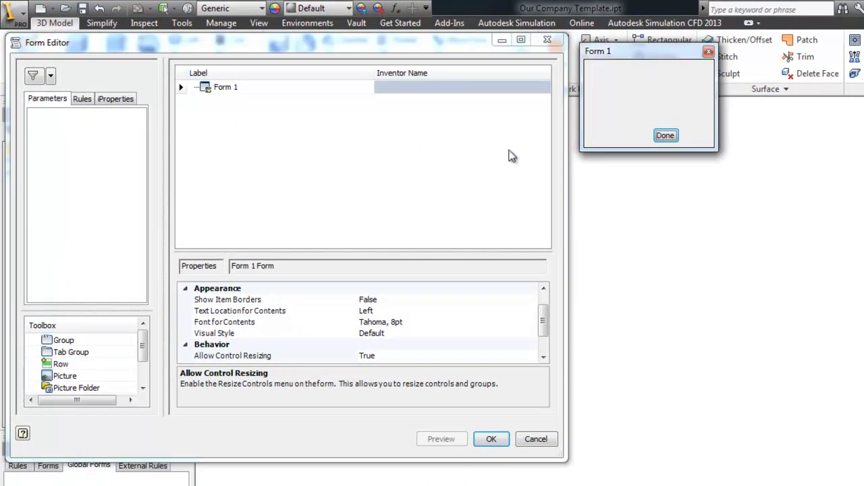
double_click(250, 90)
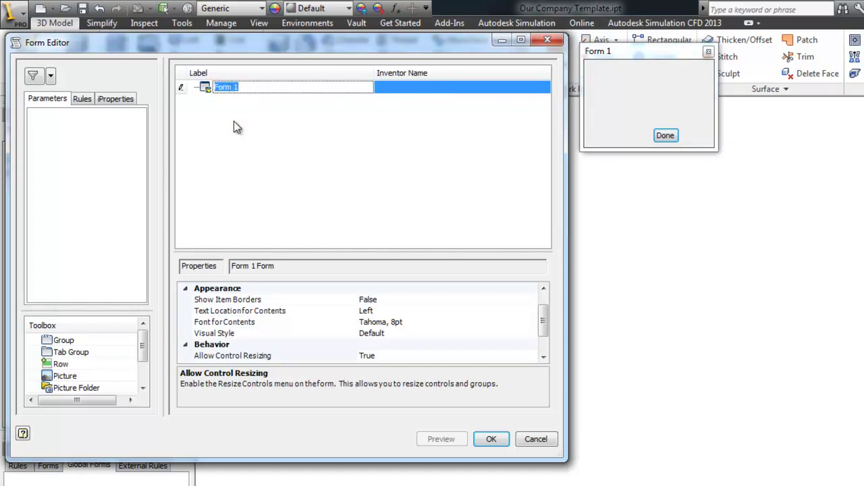
text(iP)
text(rope)
text(rty Ed)
text(itor)
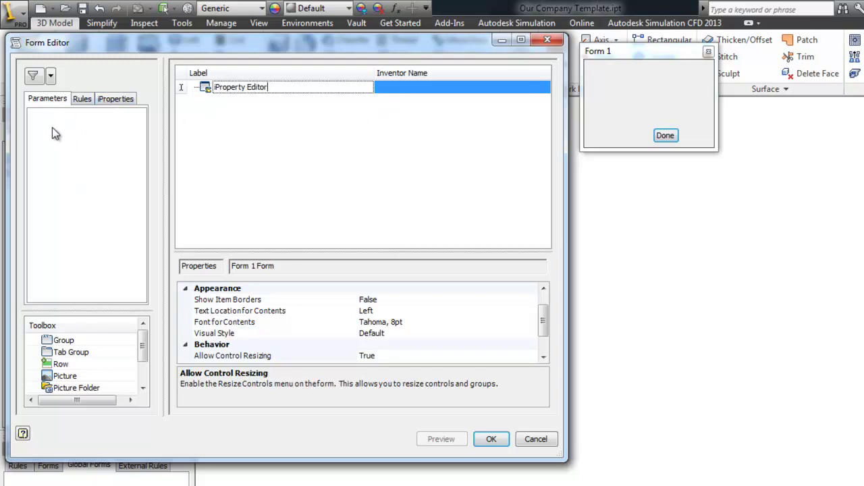
click(115, 99)
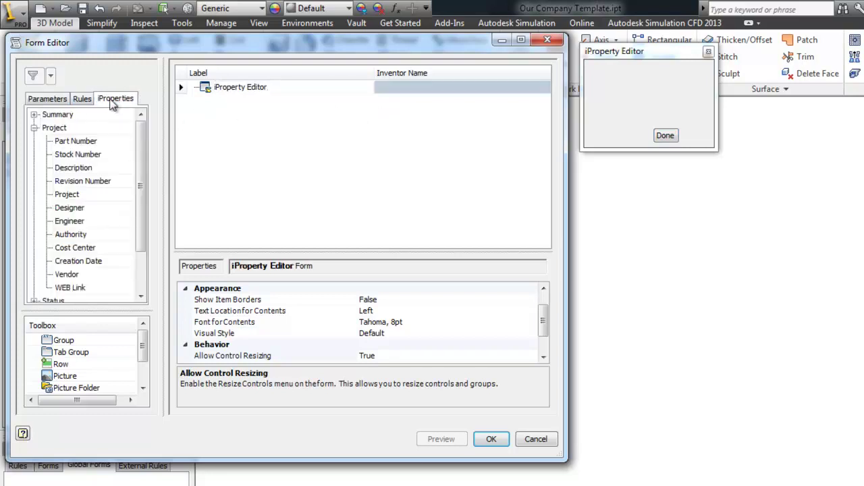
Add Part Number, Description, Job Number and Customer iProperty fields to the form
click(57, 98)
click(82, 99)
click(113, 99)
drag(80, 141, 224, 95)
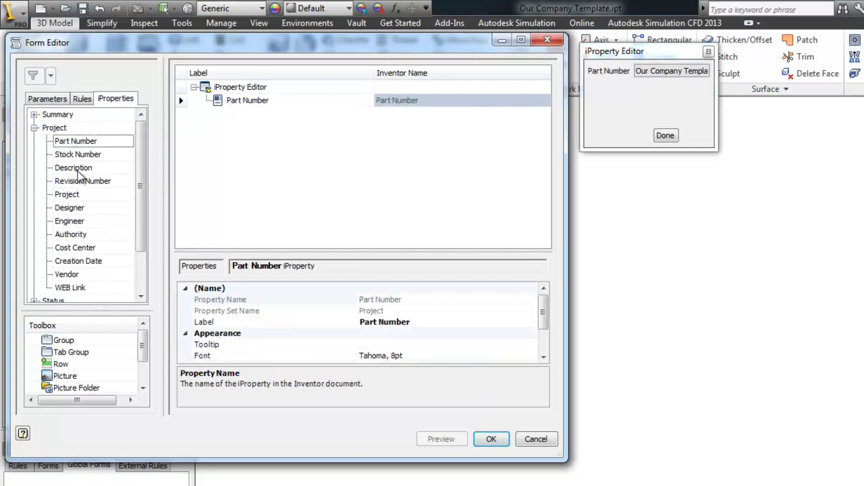
mouse_move(76, 168)
mouse_down()
mouse_move(172, 154)
mouse_move(240, 110)
mouse_up()
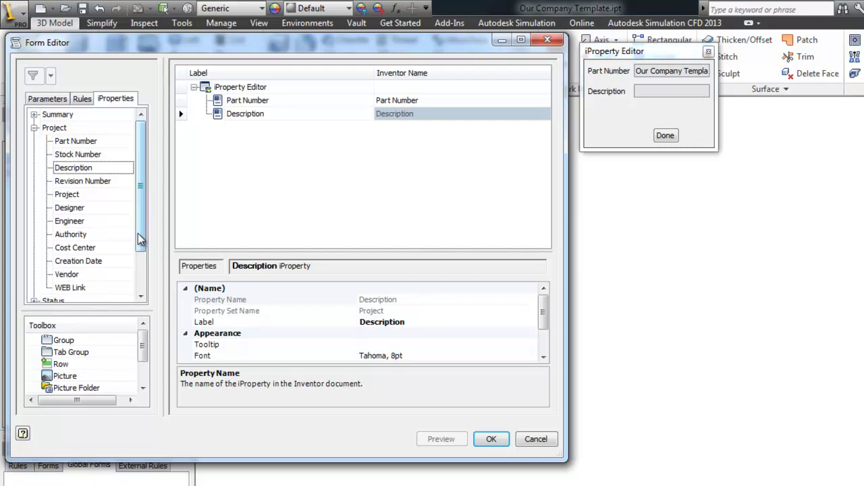
scroll(147, 220, down, 2)
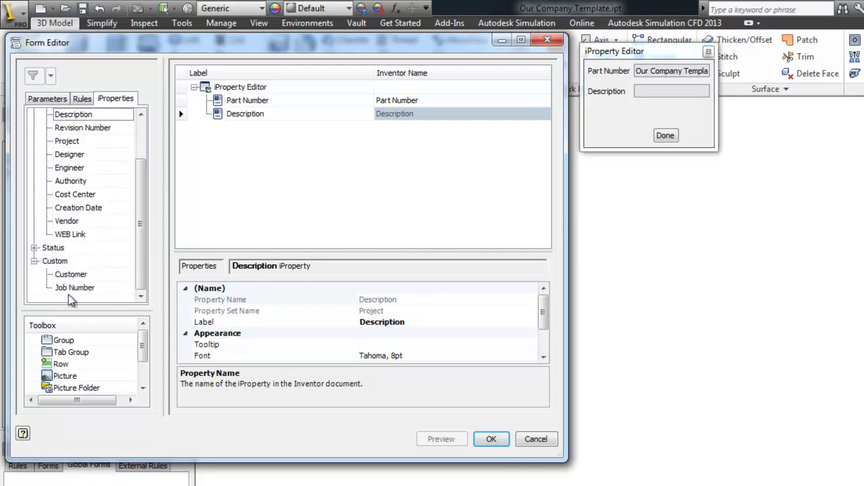
drag(75, 288, 242, 123)
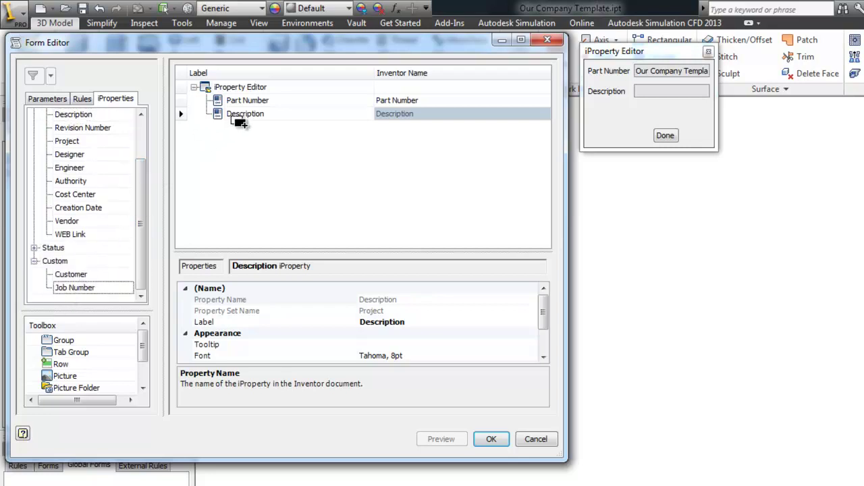
drag(67, 275, 248, 138)
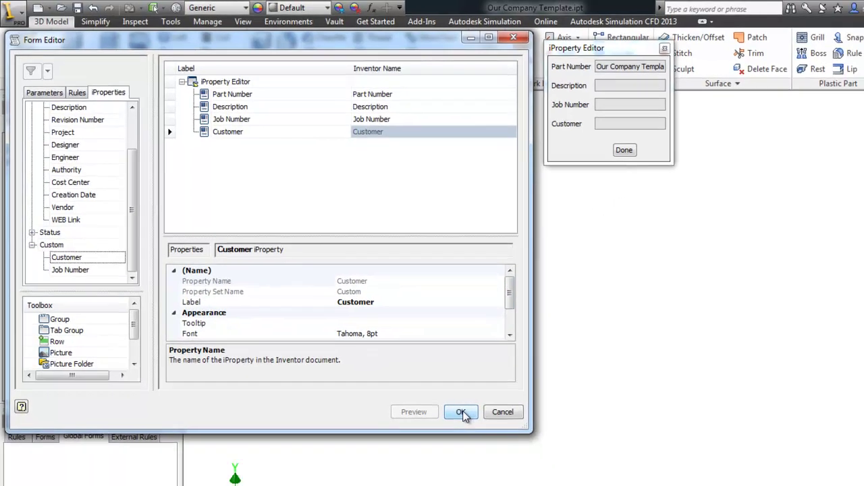
click(462, 413)
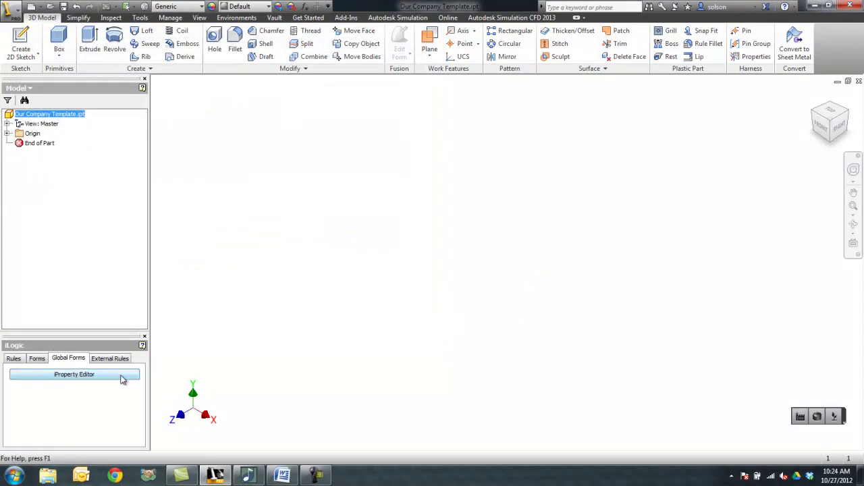
click(123, 378)
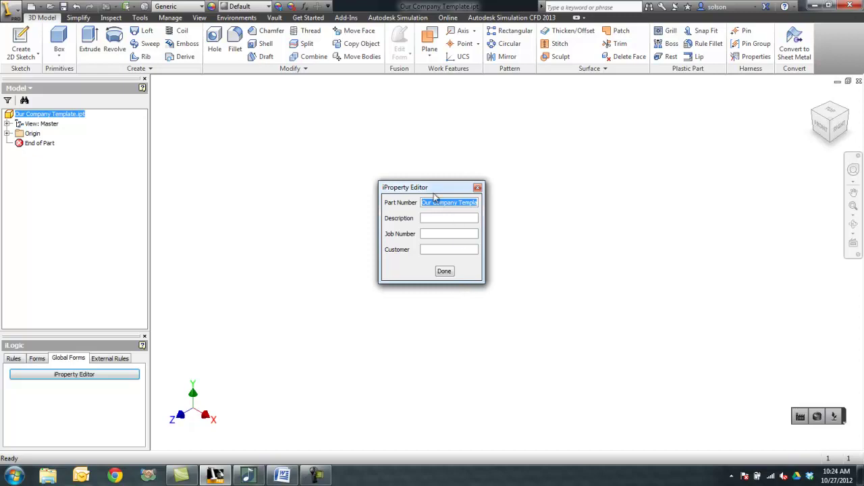
click(444, 271)
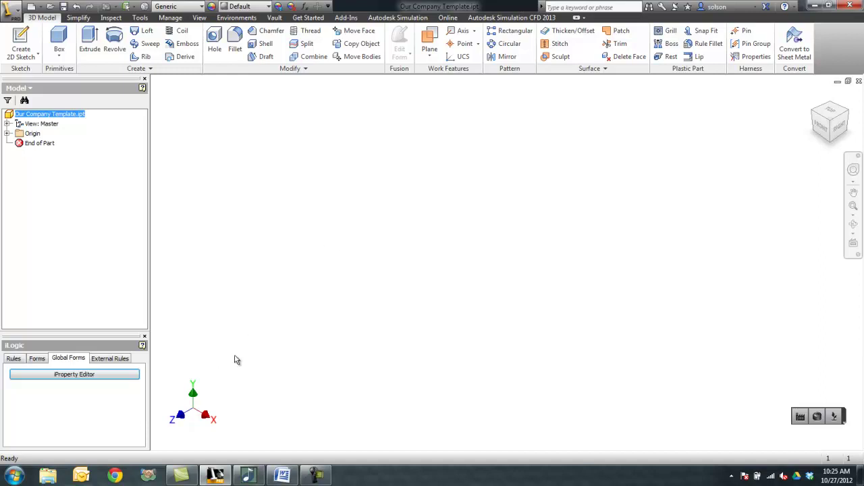
Create external rule 'iProperty Check' in Inventor Support > External iLogic Rules, saving outside the project
click(118, 360)
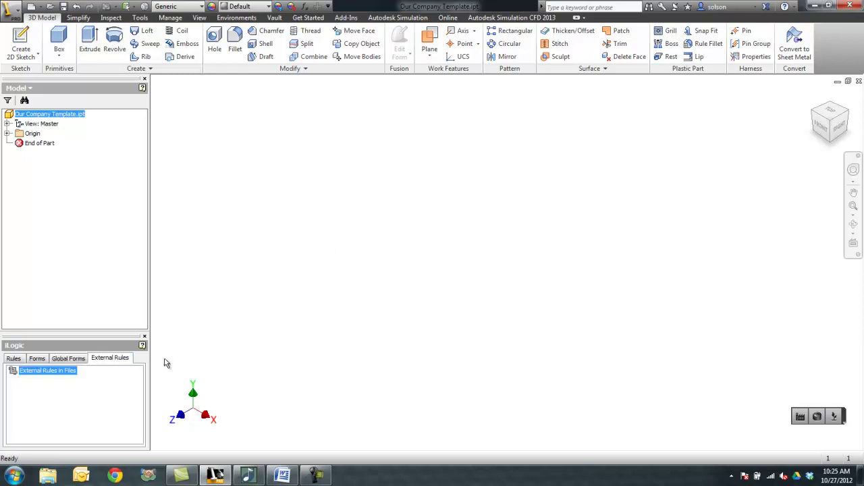
right_click(83, 389)
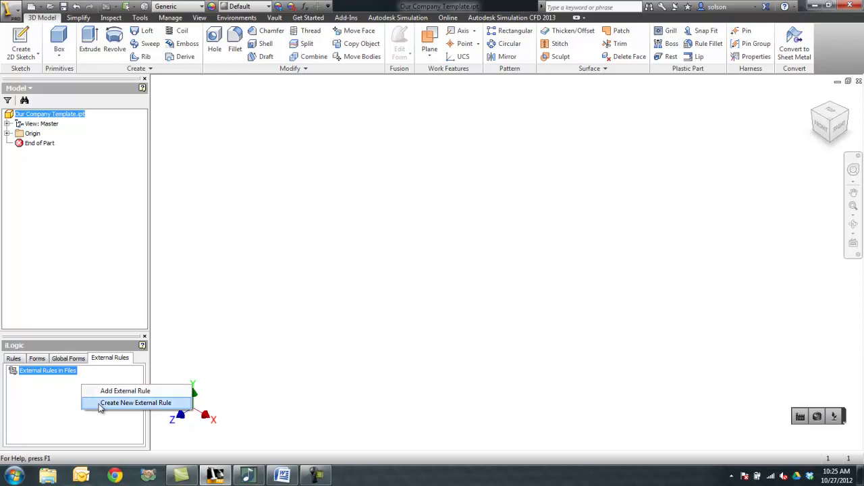
click(100, 403)
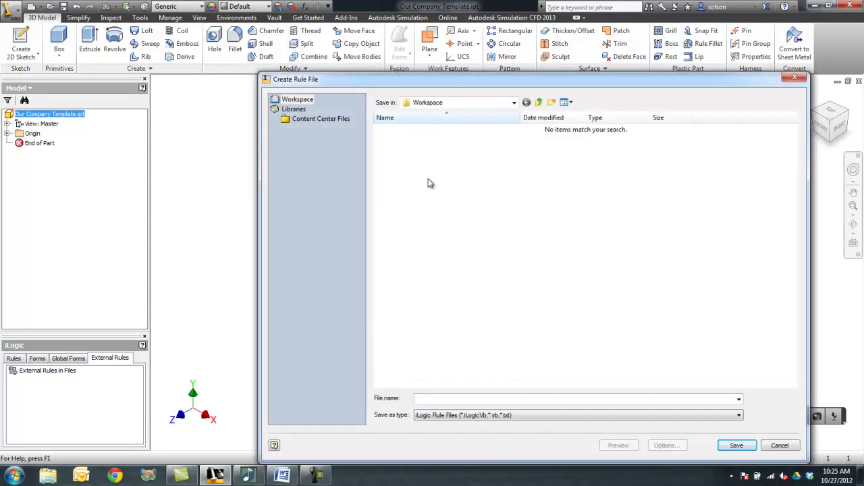
drag(418, 77, 371, 35)
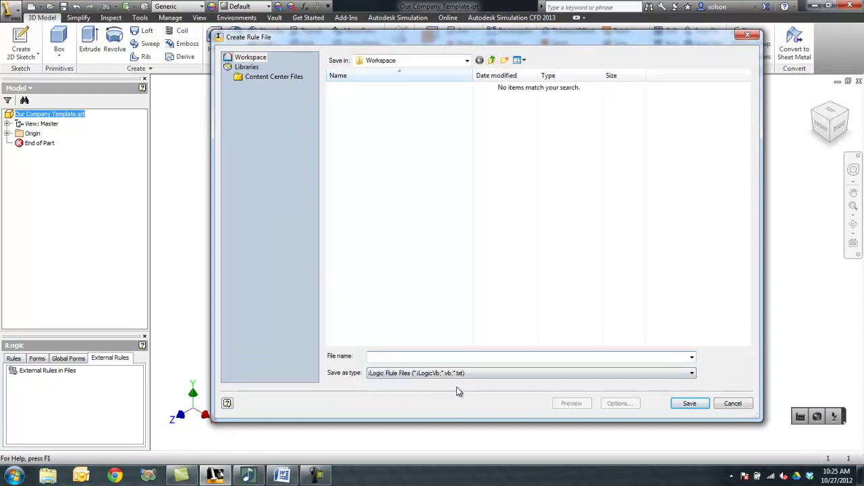
click(491, 61)
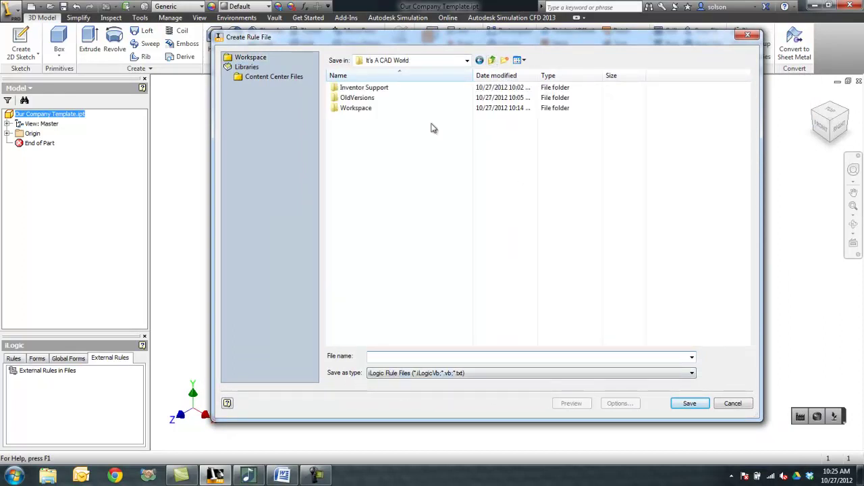
double_click(385, 89)
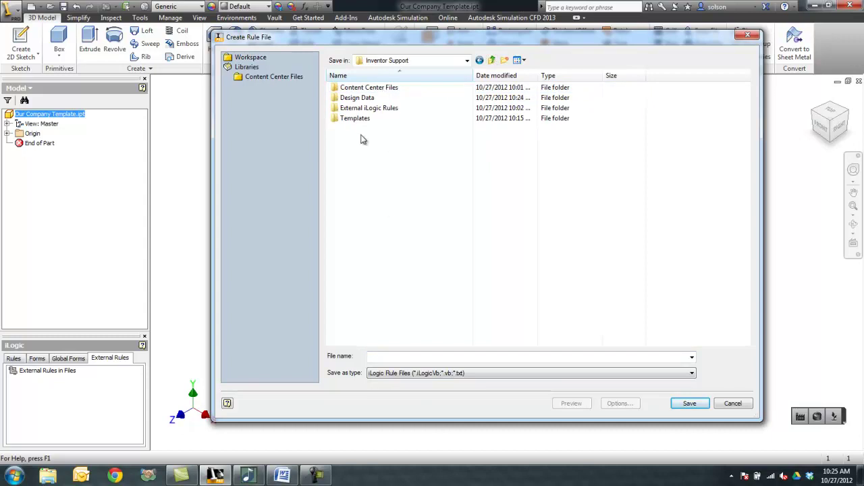
double_click(407, 113)
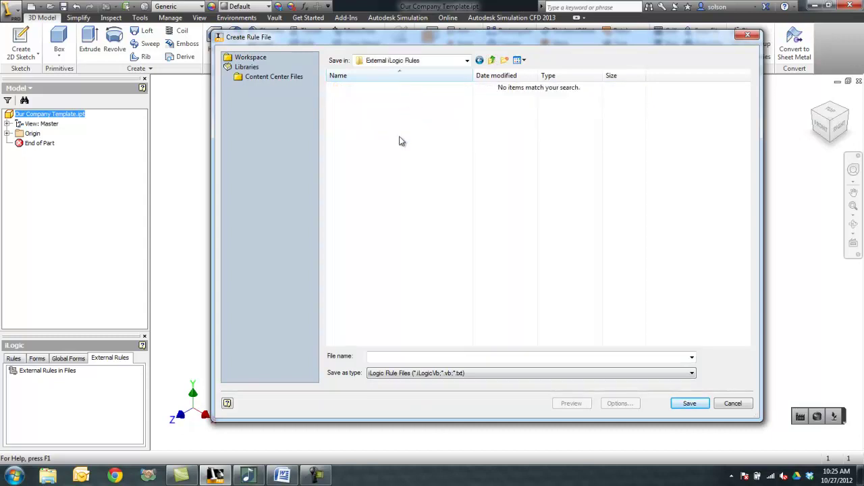
click(391, 358)
text(iProperty)
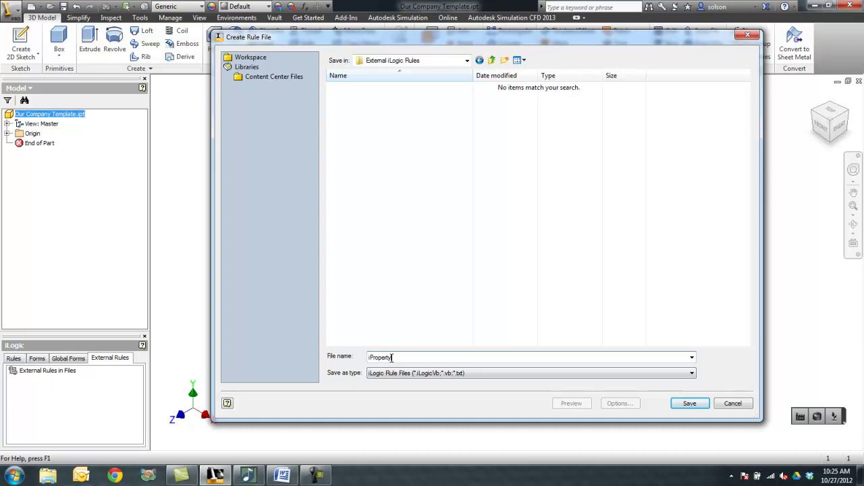
text( Check)
key(Return)
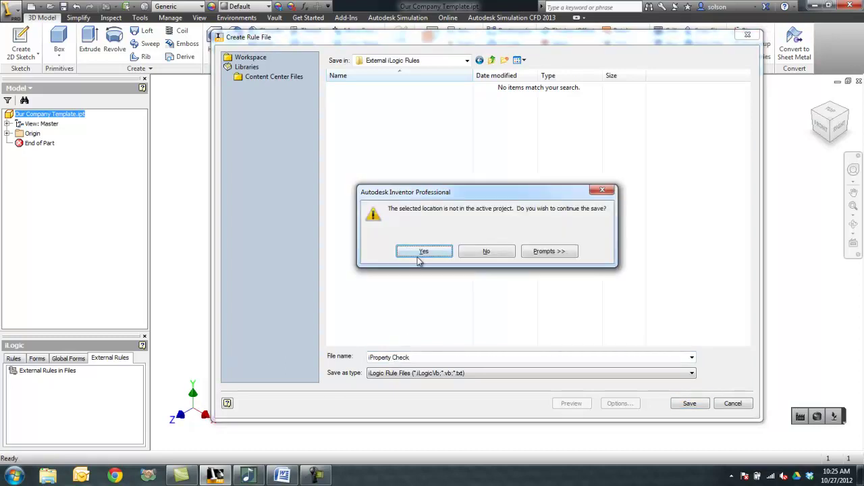
click(420, 254)
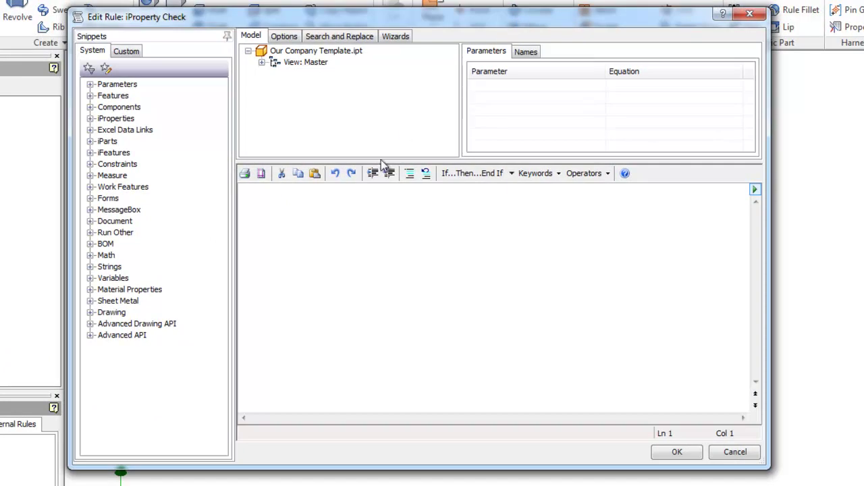
Begin the rule code with 'EmptyProperties = 0' followed by a blank line
click(328, 236)
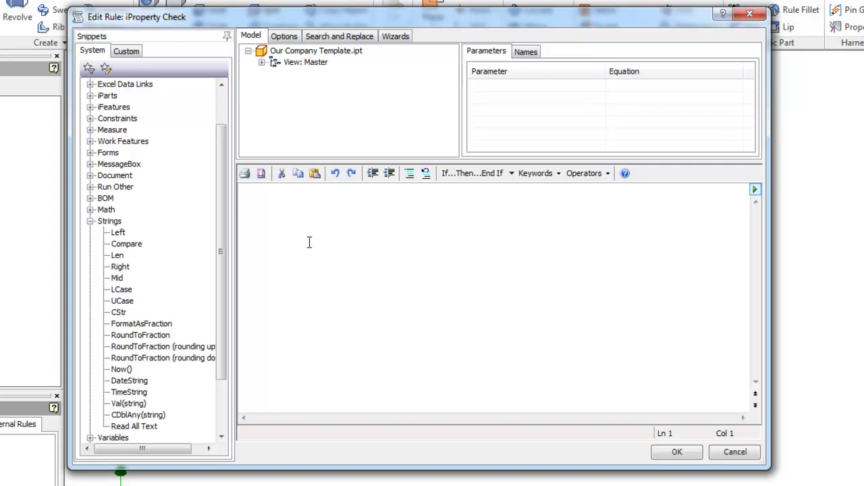
text(E)
text(mptyu)
text(Prop)
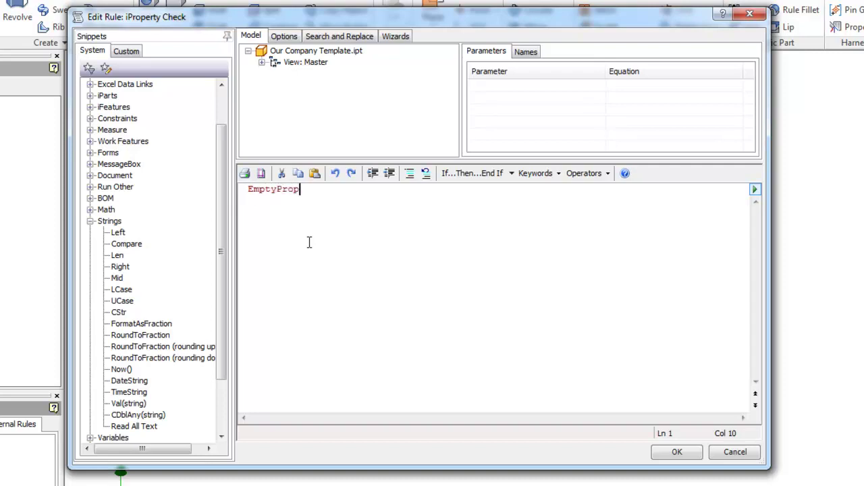
text(erties )
text(= 0)
key(Return)
key(Return)
Insert an If...Then...End If block and replace My_Expression with Len()
click(484, 174)
click(270, 202)
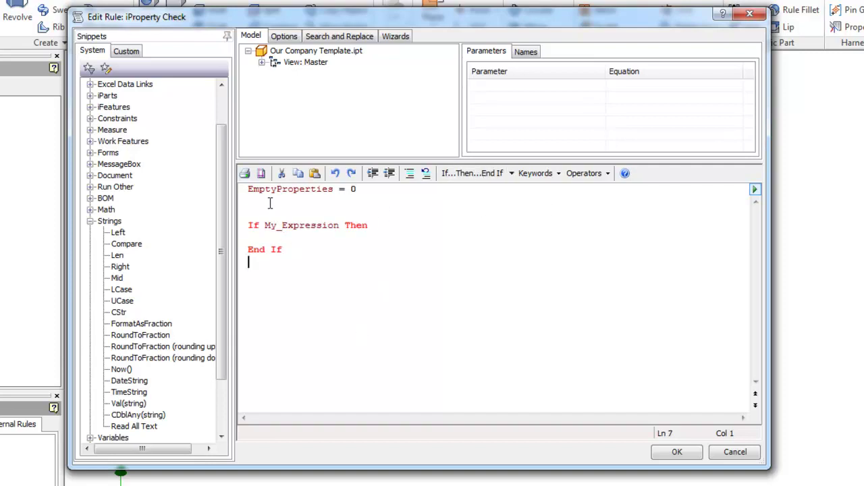
key(Delete)
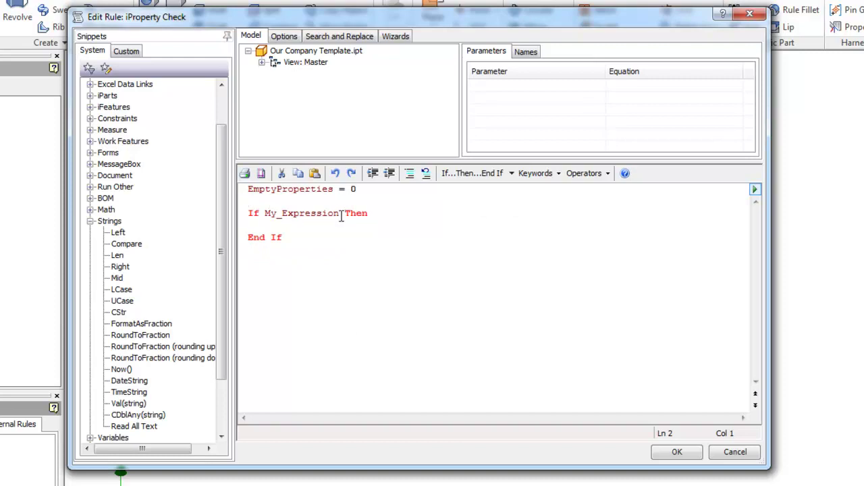
drag(340, 215, 269, 214)
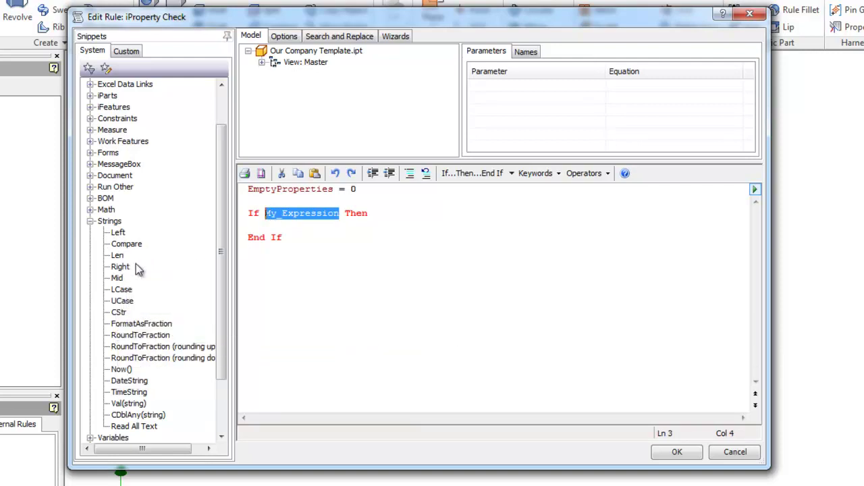
click(90, 221)
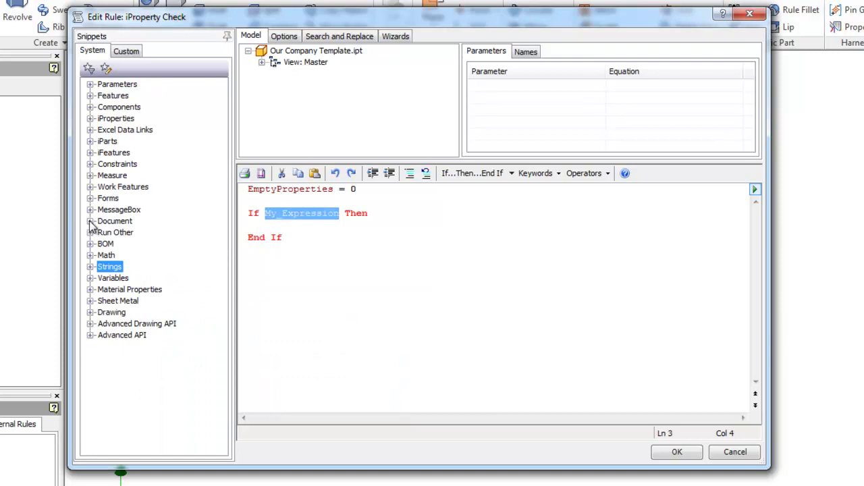
click(90, 266)
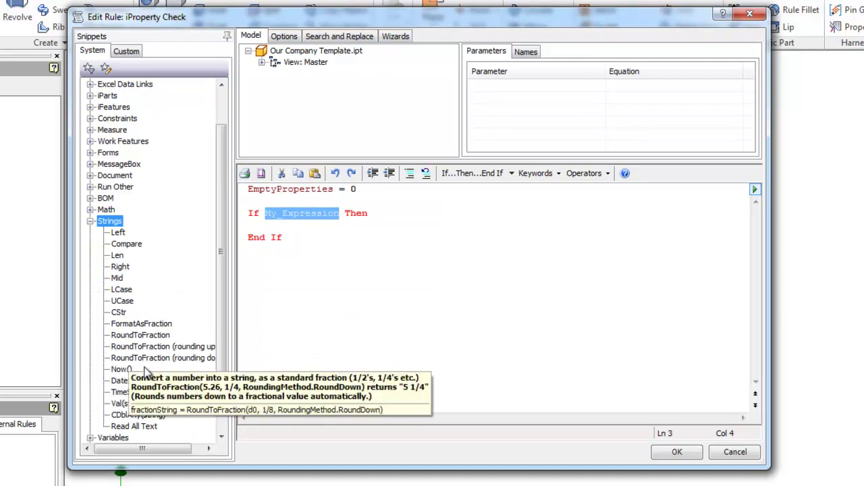
mouse_move(118, 256)
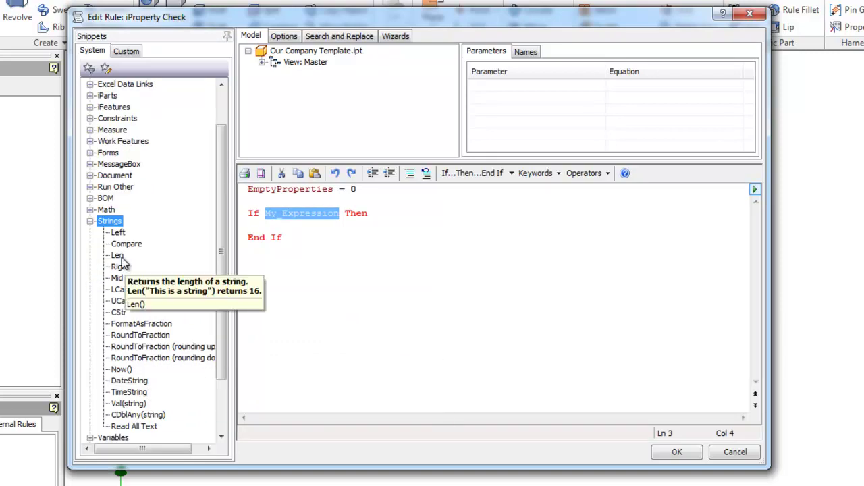
double_click(118, 255)
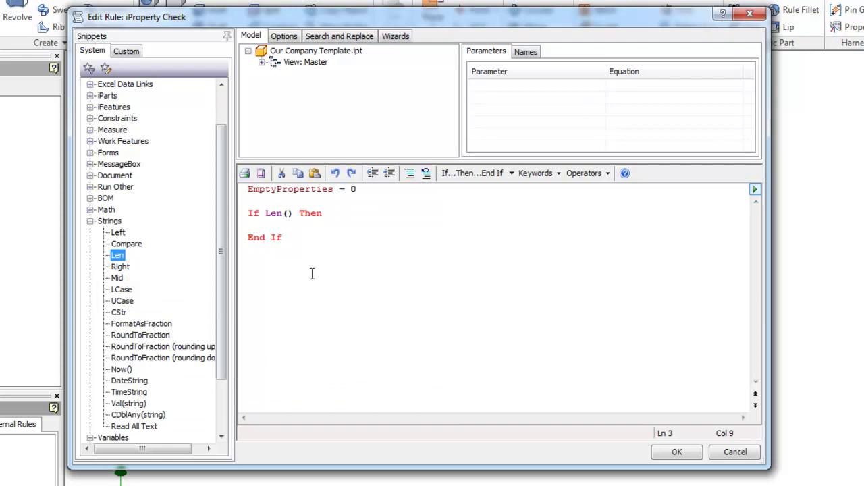
Put the Part Number iProperty inside Len() in the If condition
click(287, 214)
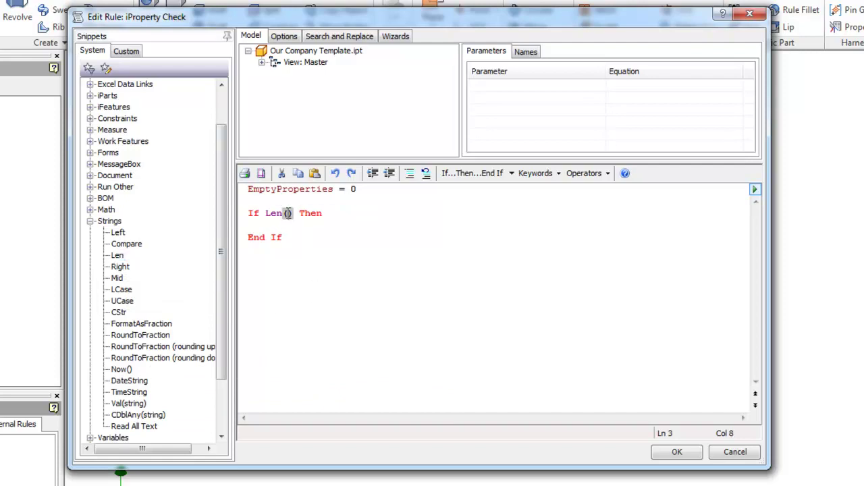
click(91, 222)
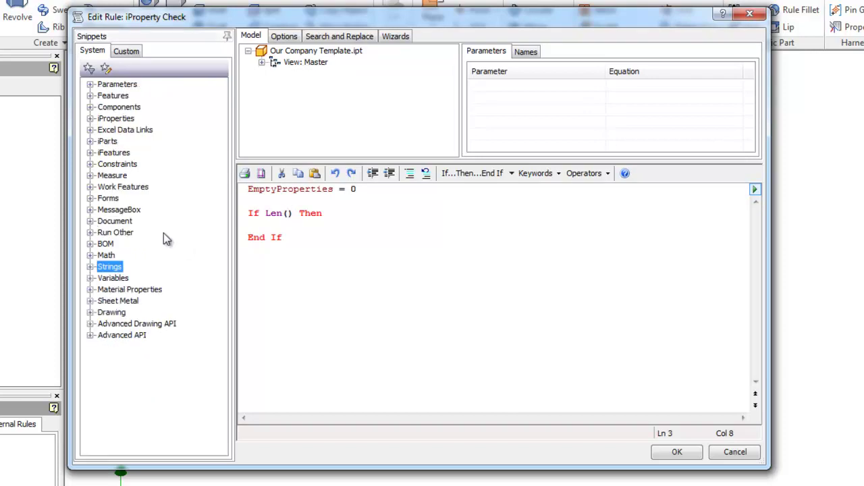
click(287, 213)
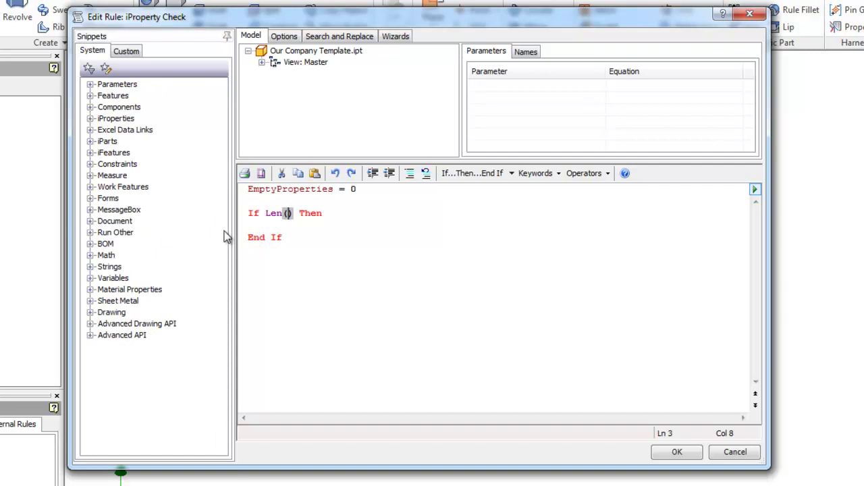
click(91, 118)
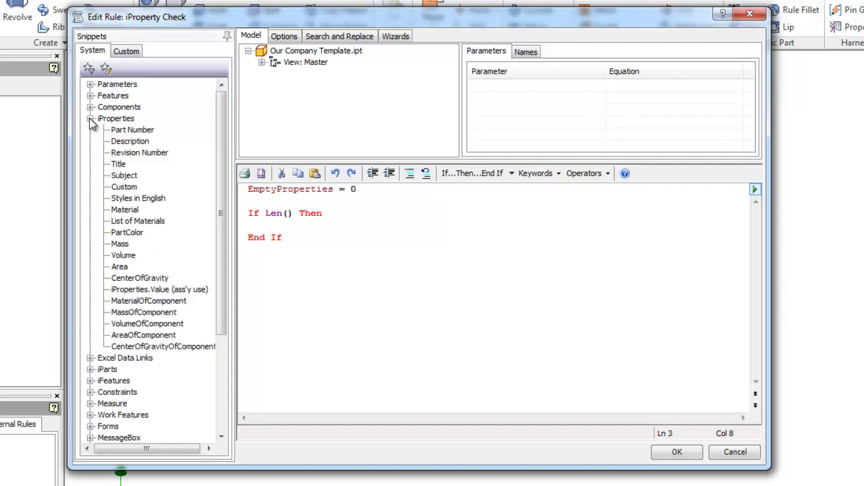
double_click(128, 131)
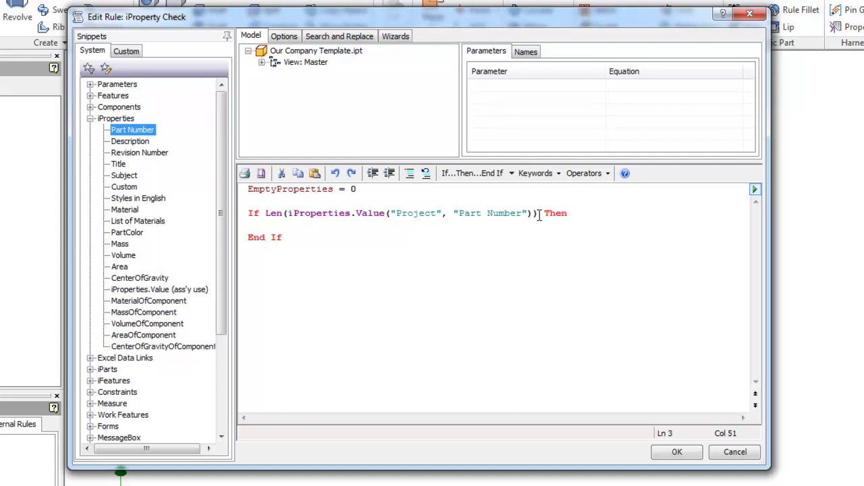
click(539, 215)
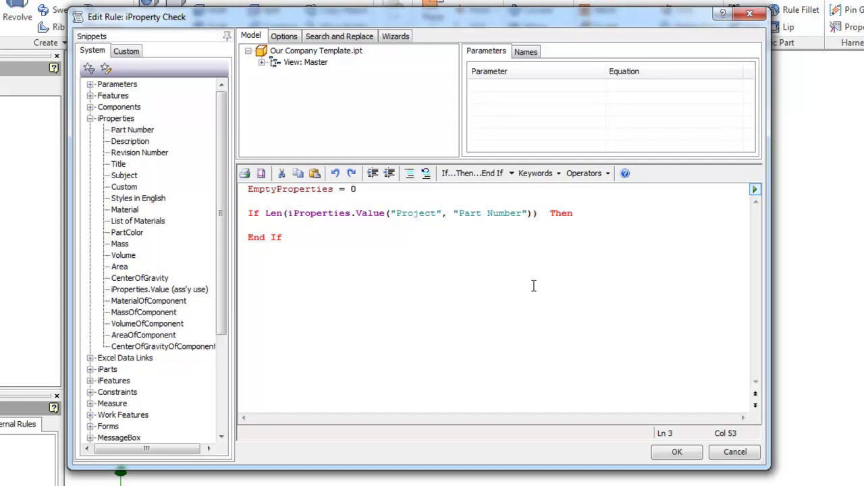
text(= 0)
Write the indented body 'EmptyProperties = EmptyProperties + 1' inside the If block
key(Down)
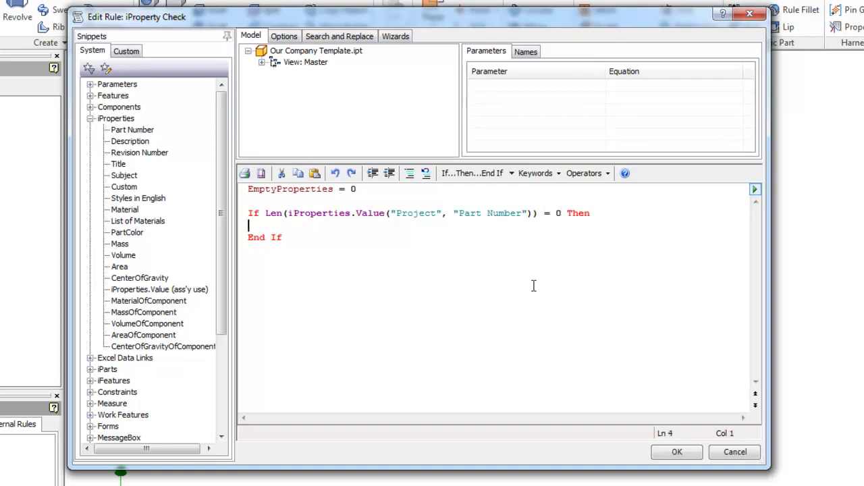
key(Tab)
mouse_move(333, 189)
mouse_down()
mouse_move(252, 191)
mouse_move(252, 207)
mouse_up()
key(ctrl+c)
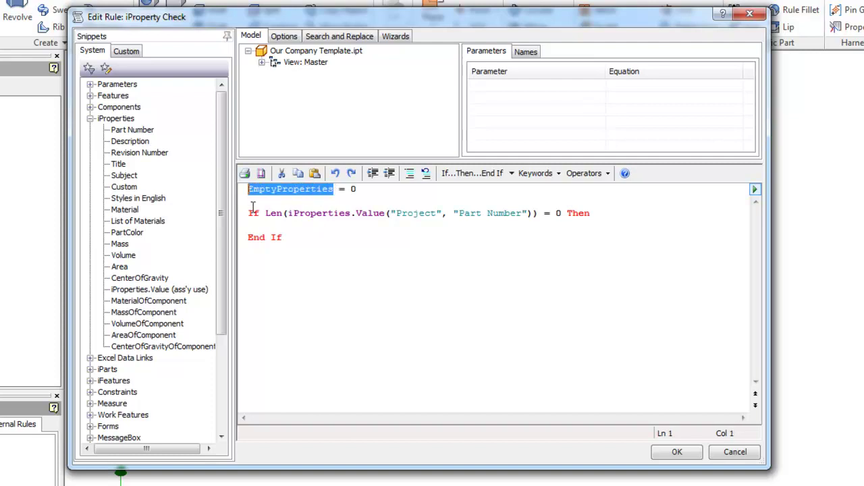
click(261, 226)
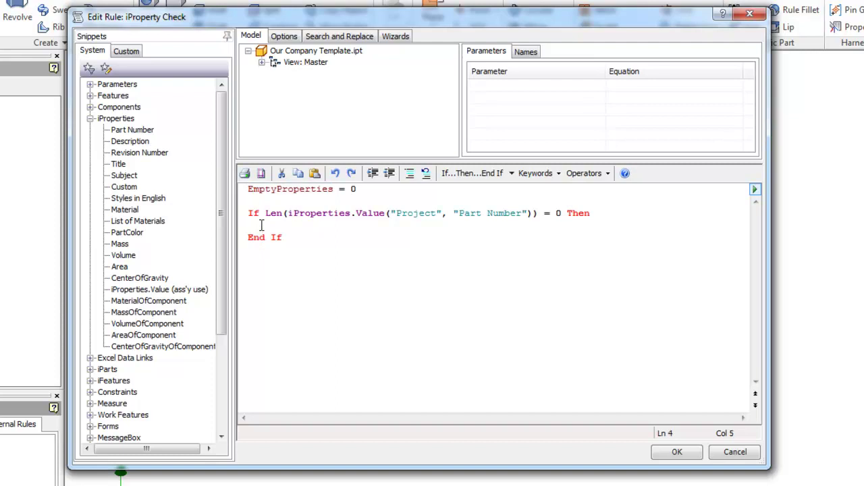
key(ctrl+v)
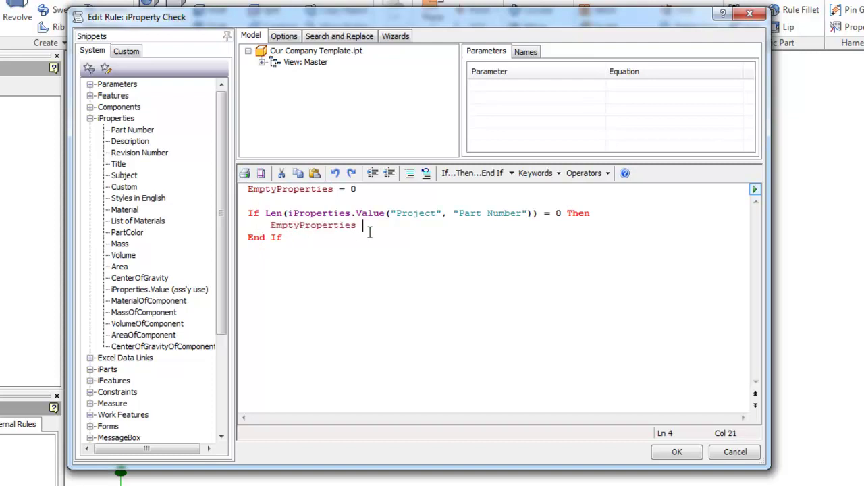
text(=)
key(ctrl+v)
text(+1)
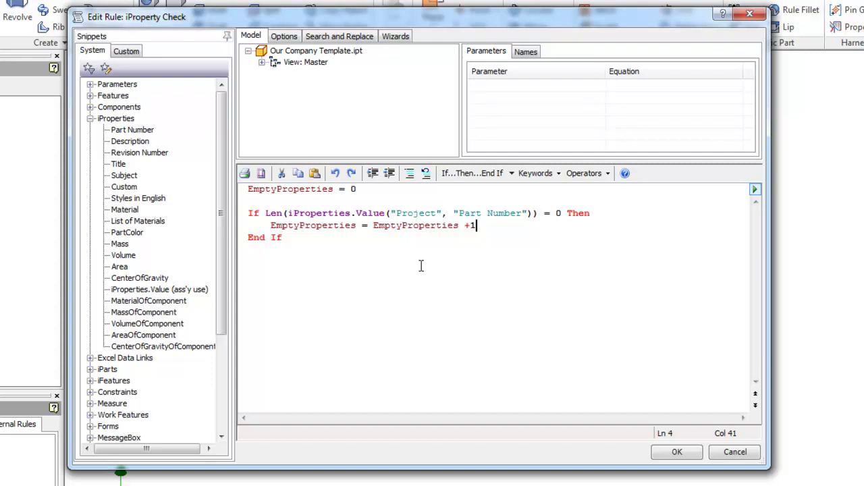
Copy the Part Number If block and paste a second copy below it
drag(287, 238, 252, 225)
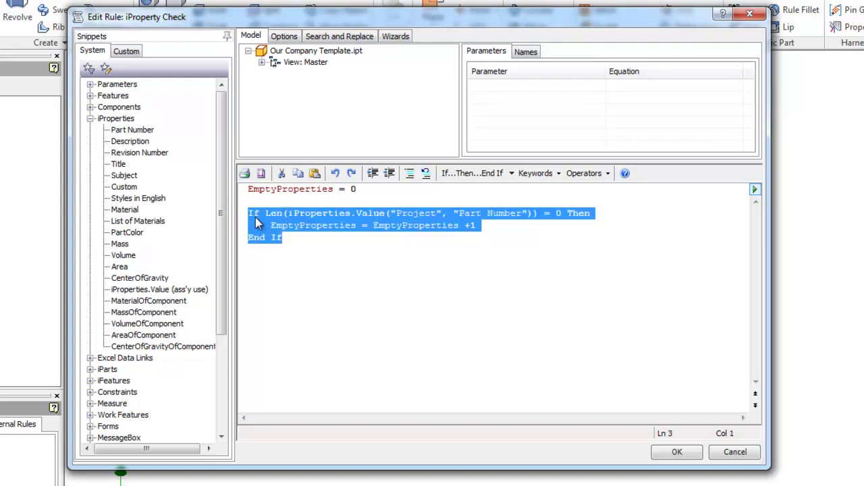
right_click(255, 218)
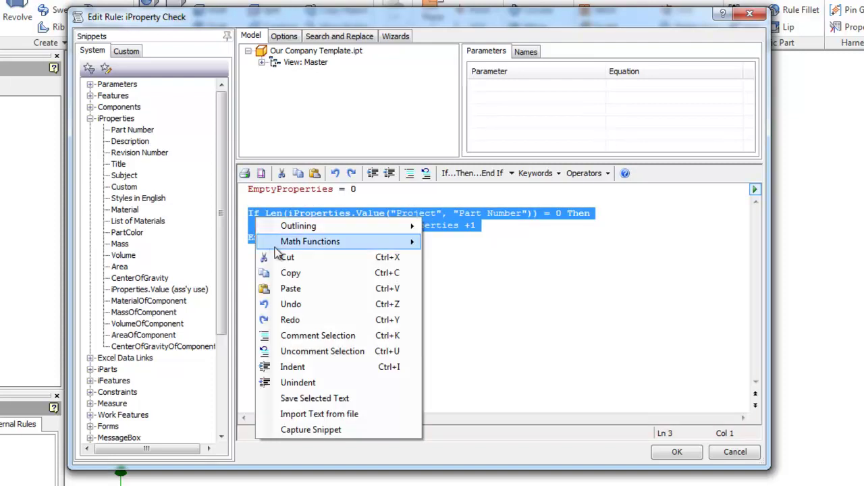
click(317, 271)
click(268, 270)
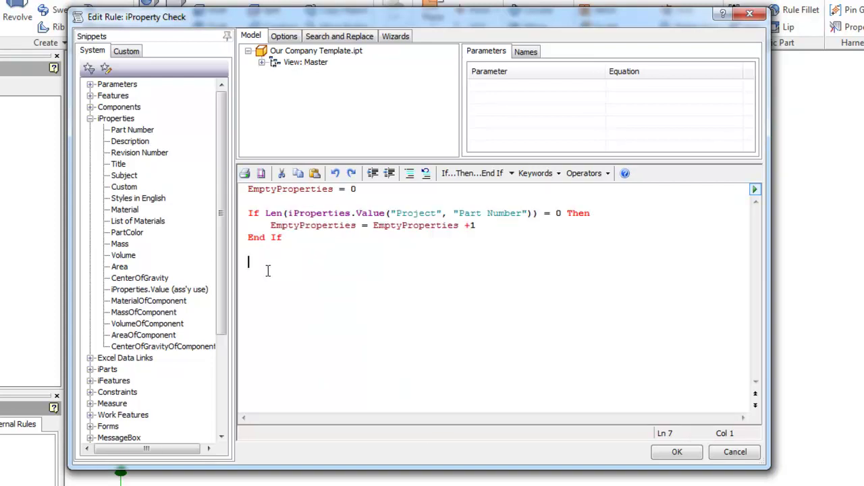
key(ctrl+v)
Paste third and fourth copies of the If block, separated by blank lines
click(253, 310)
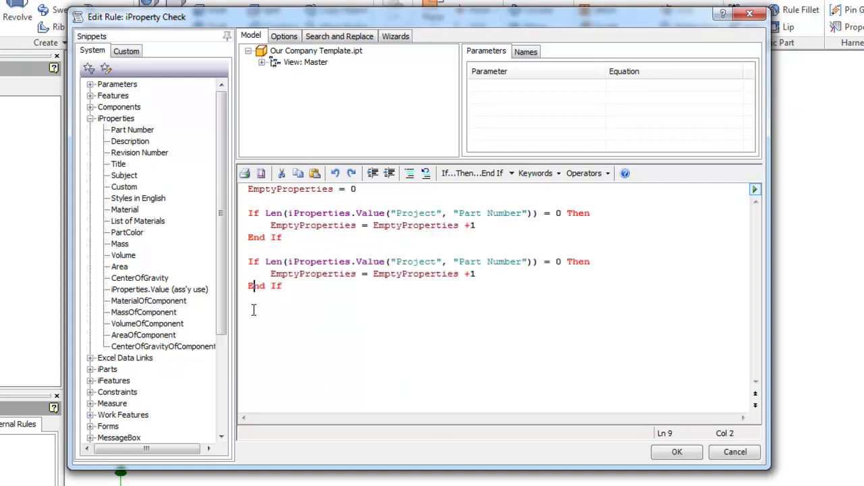
click(298, 291)
key(Return)
key(Return)
key(ctrl+v)
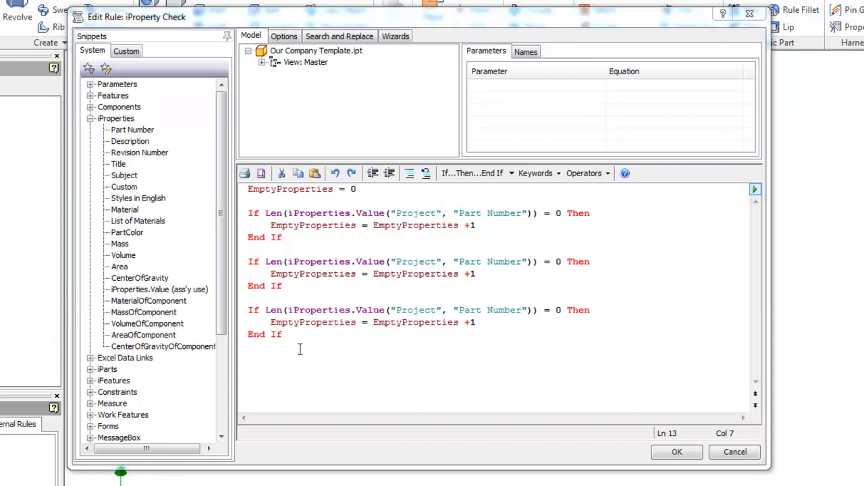
key(Return)
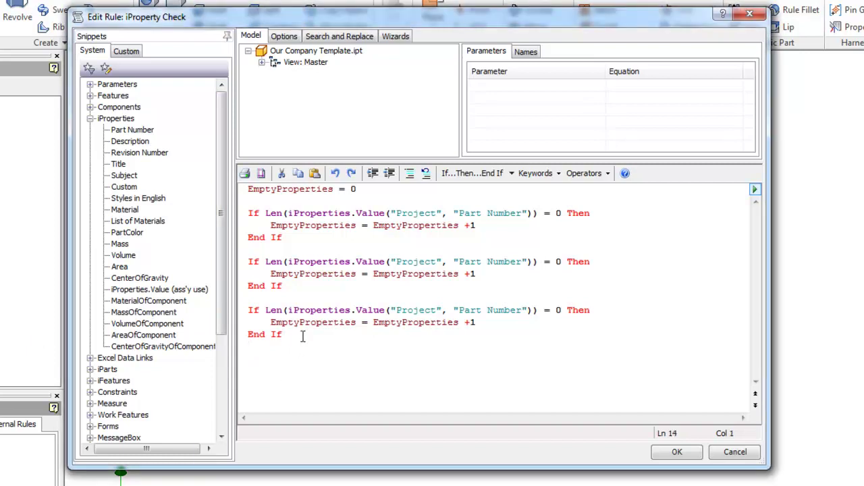
key(ctrl+v)
key(Return)
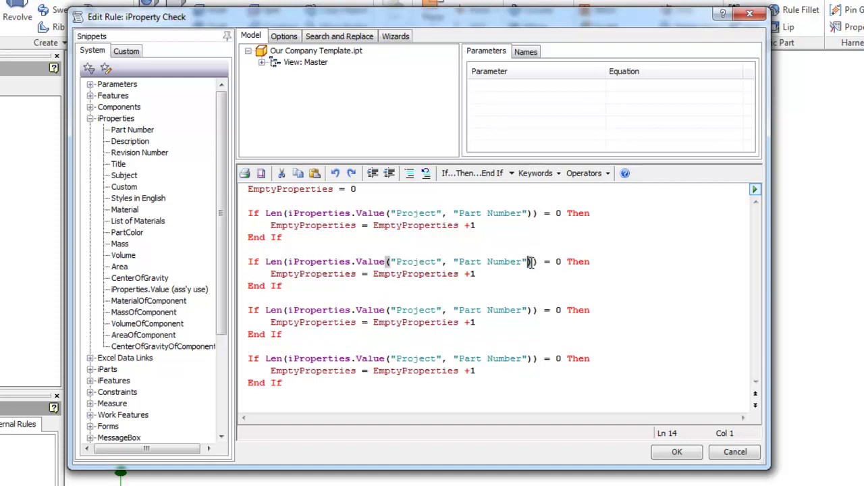
Make the second check on line 7 test the Description iProperty
drag(527, 261, 285, 266)
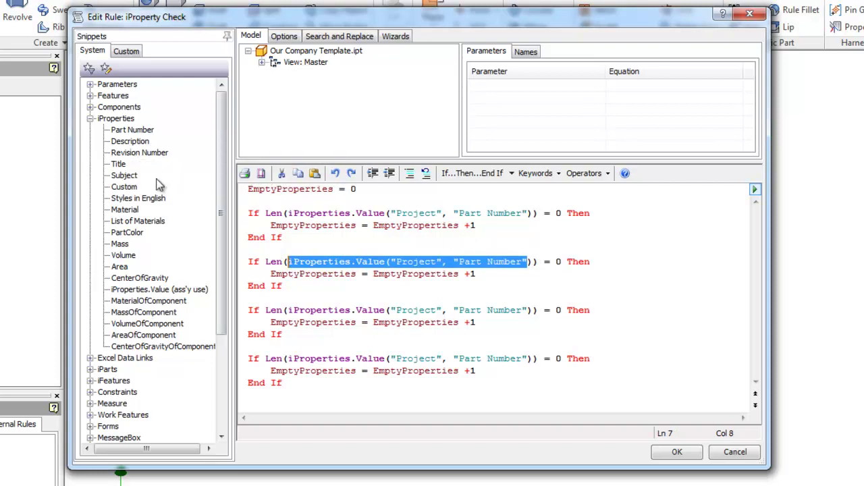
double_click(112, 143)
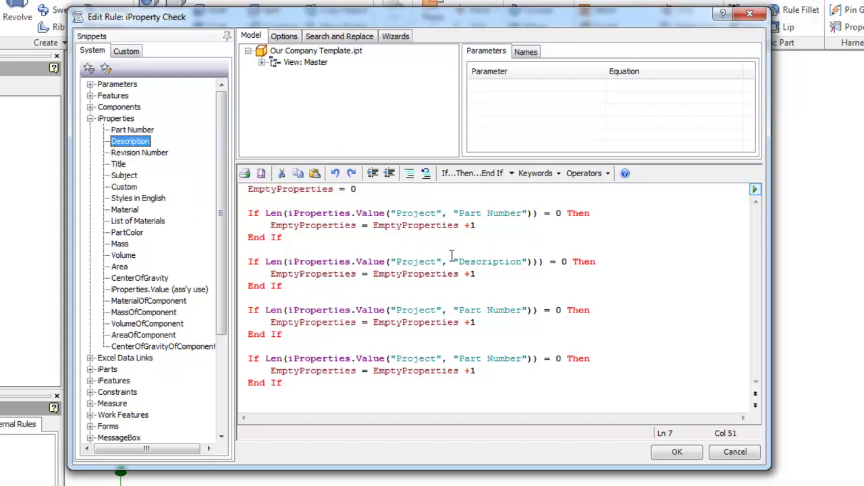
click(538, 264)
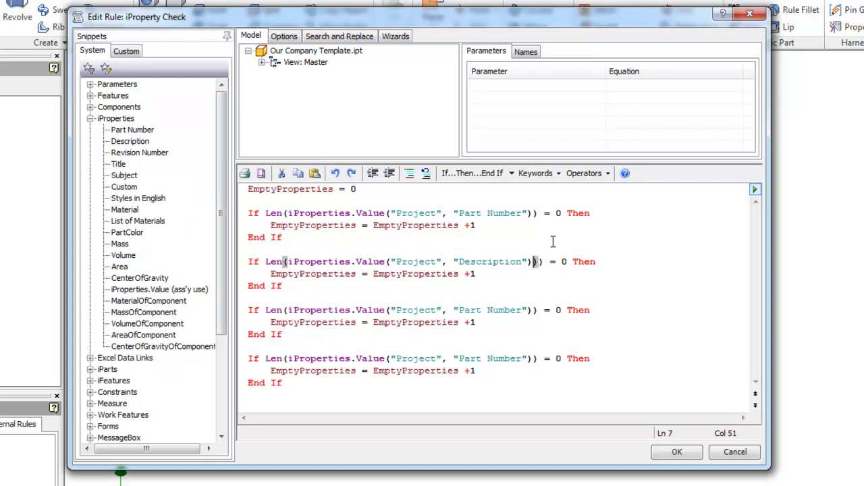
key(Delete)
Make the third check on line 11 test the custom Job Number property
drag(533, 310, 290, 310)
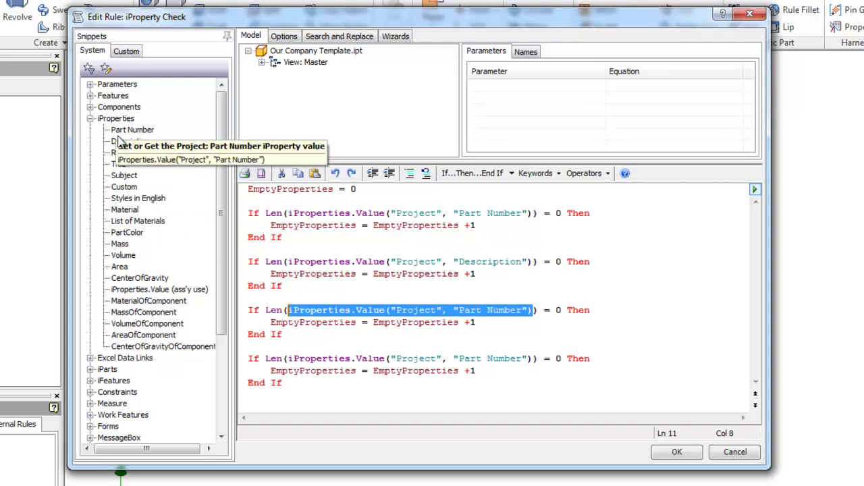
double_click(123, 186)
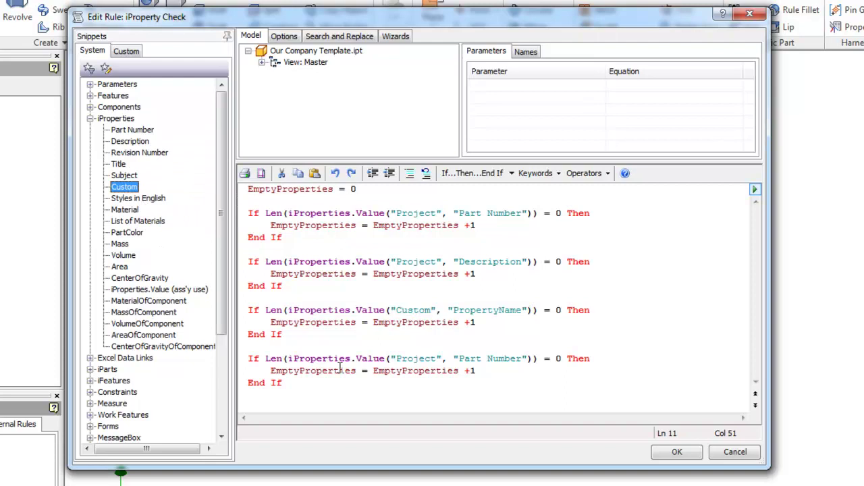
click(521, 310)
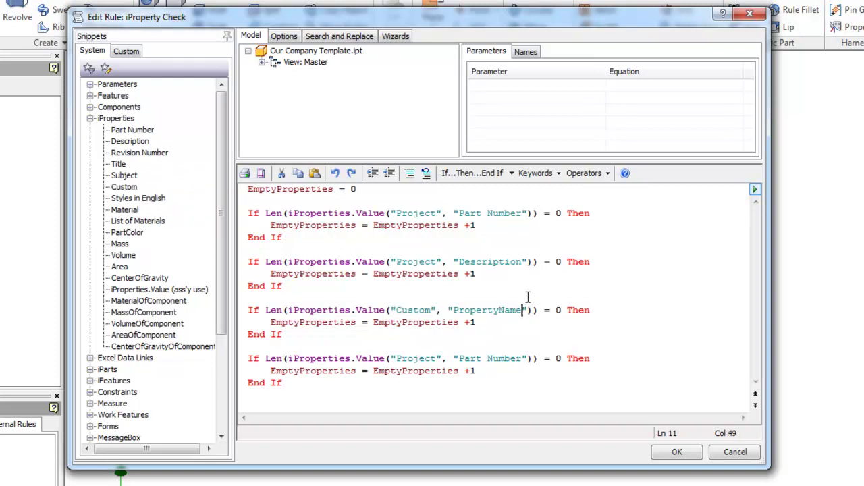
key(BackSpace)
key(BackSpace)
key(BackSpace)
key(BackSpace)
key(BackSpace)
key(BackSpace)
key(BackSpace)
key(BackSpace)
key(BackSpace)
key(BackSpace)
key(BackSpace)
key(BackSpace)
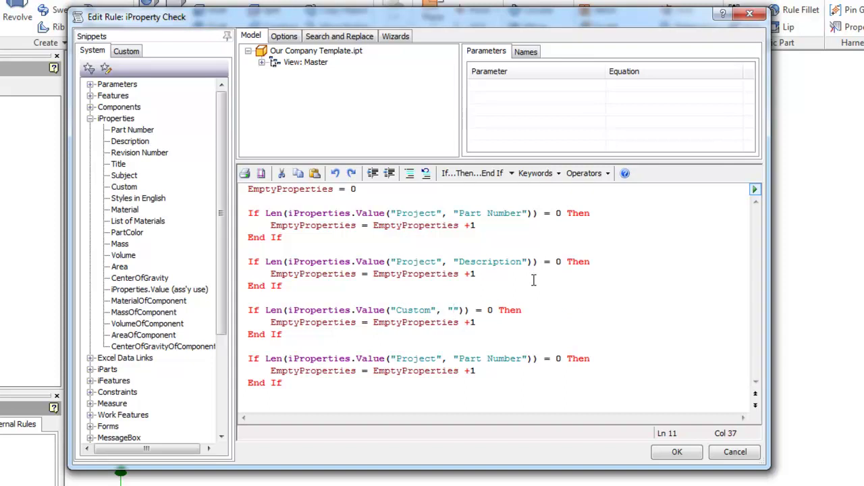
text(Job )
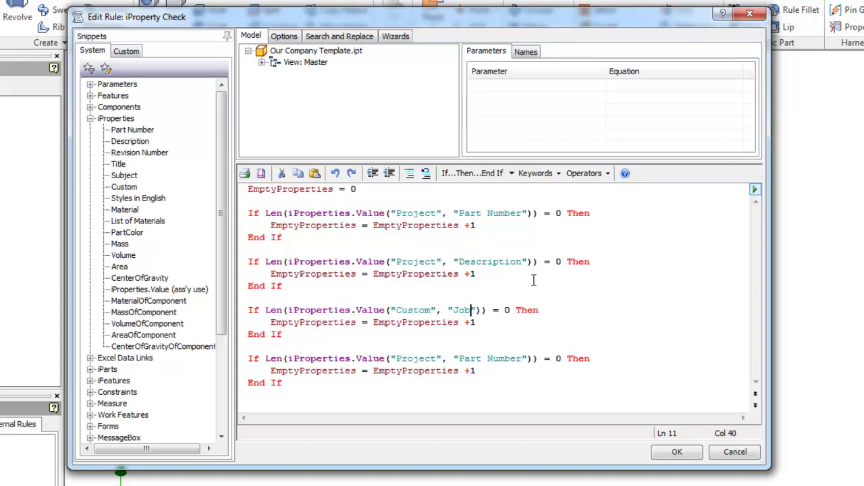
text(Number)
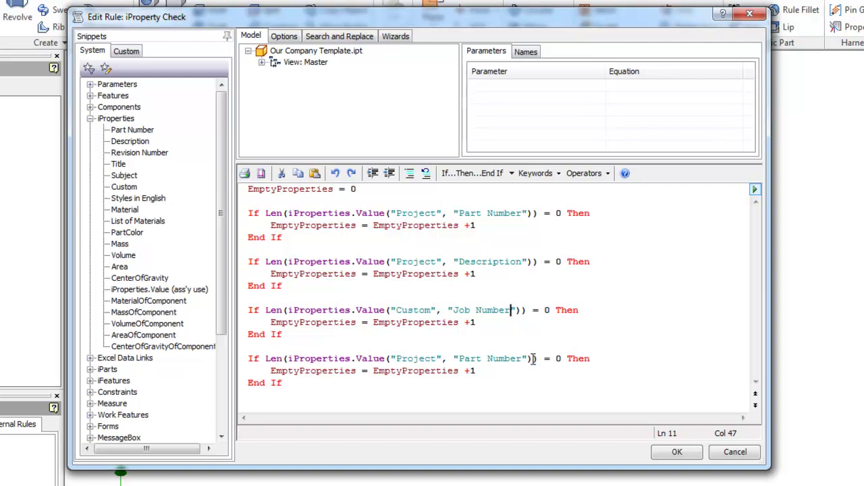
Make the fourth check on line 15 test the custom Customer property
drag(533, 359, 395, 359)
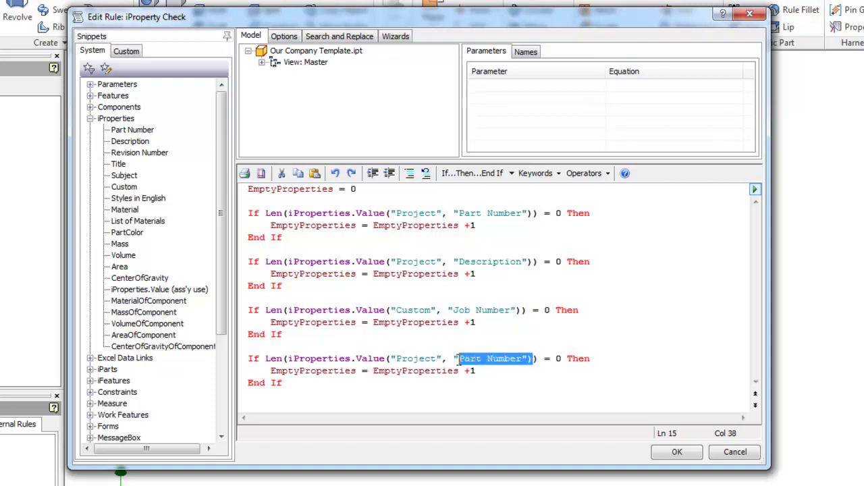
drag(516, 310, 391, 310)
right_click(393, 310)
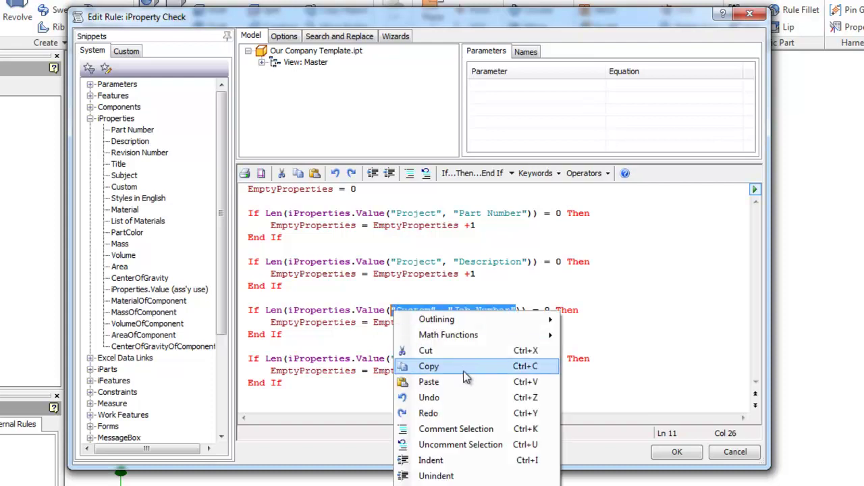
click(428, 366)
click(524, 359)
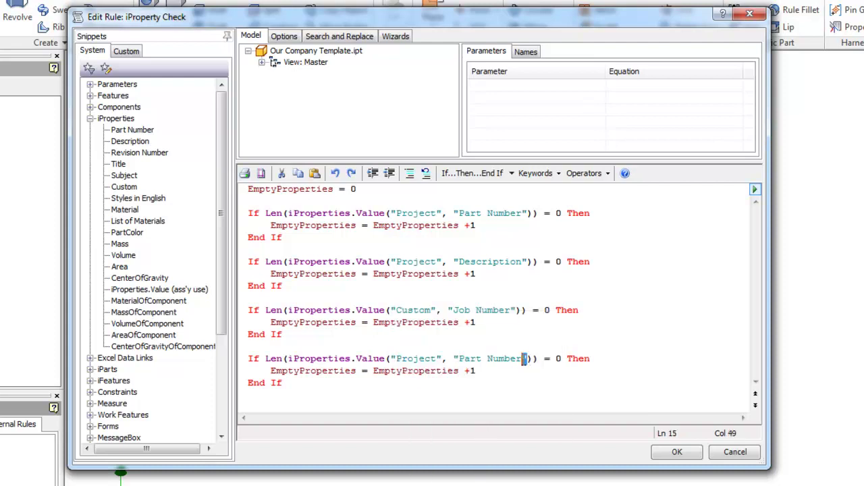
drag(524, 359, 391, 358)
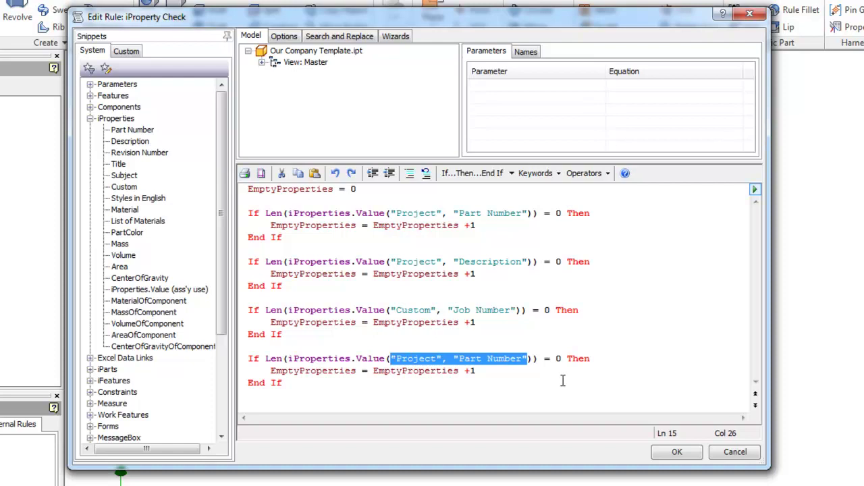
key(ctrl+v)
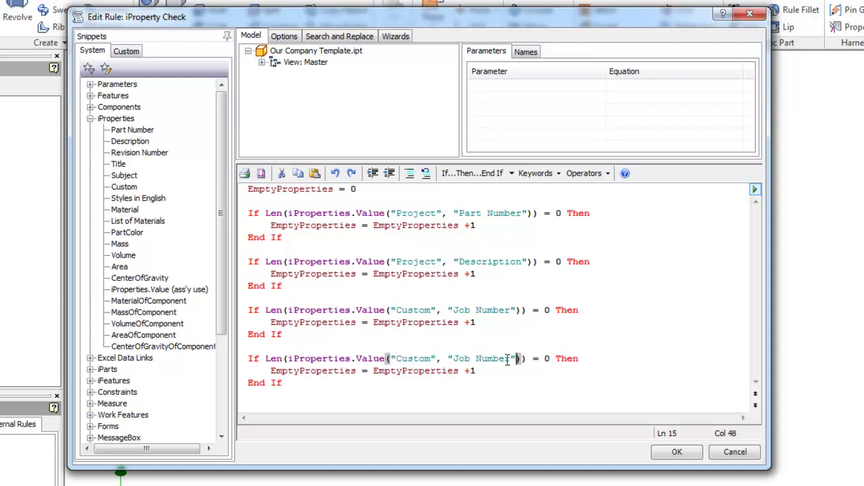
click(509, 358)
key(BackSpace)
key(BackSpace)
key(BackSpace)
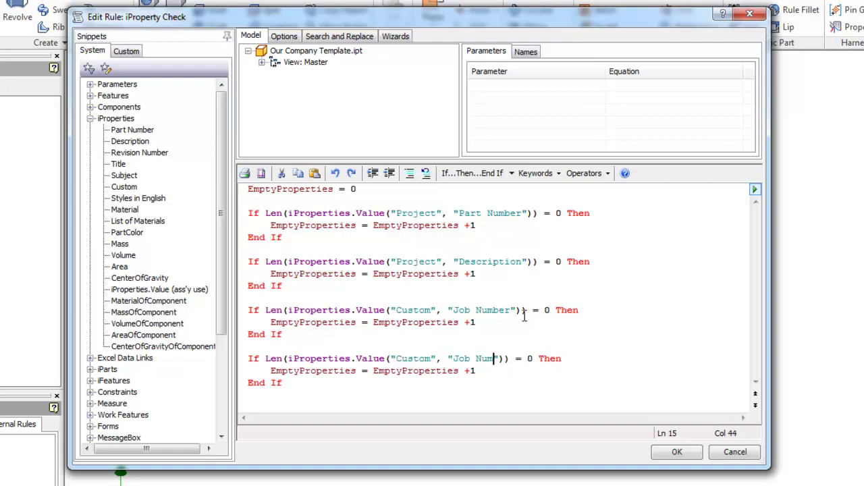
key(BackSpace)
key(BackSpace)
key(BackSpace)
key(BackSpace)
key(BackSpace)
key(BackSpace)
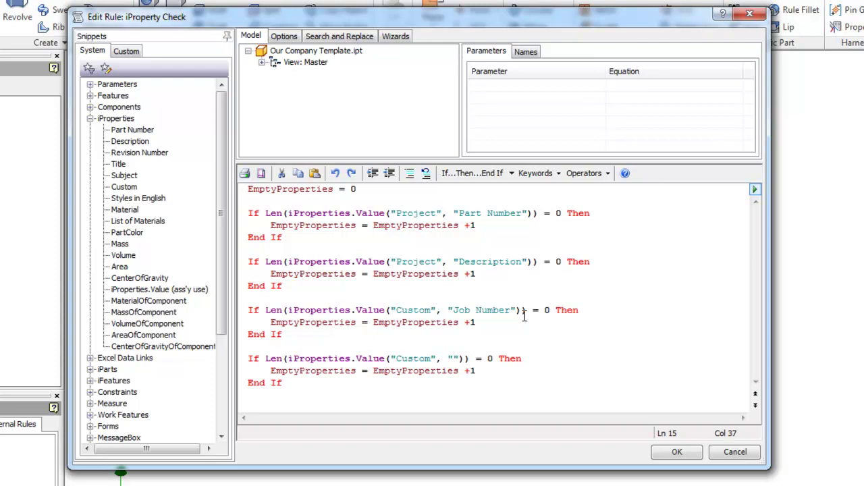
text(Customer)
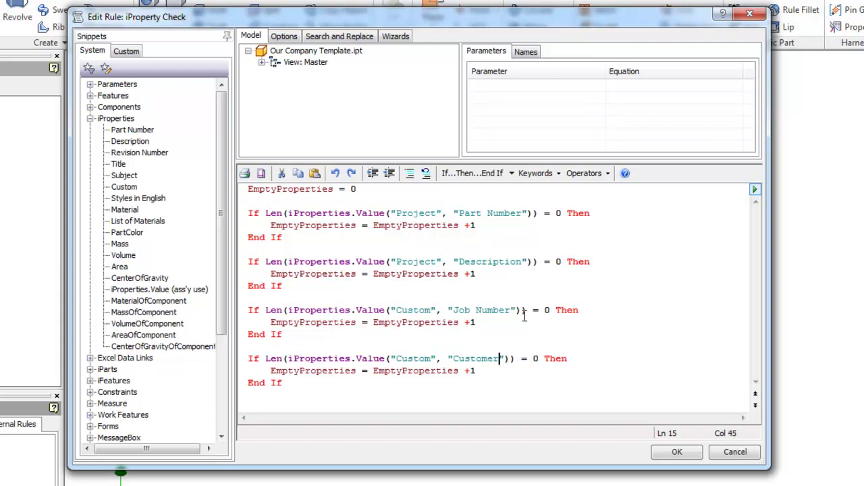
click(337, 383)
Add a final If block reading 'If EmptyProperties > 0 Then' with an empty body line
key(Return)
key(Return)
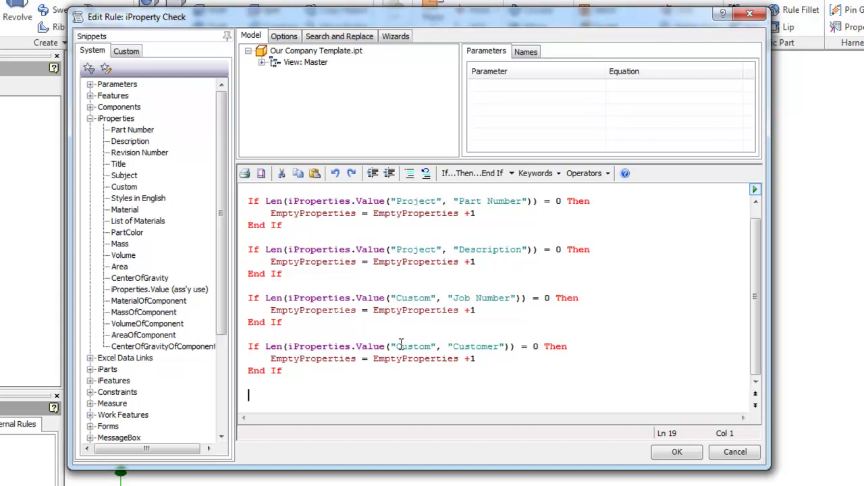
click(472, 173)
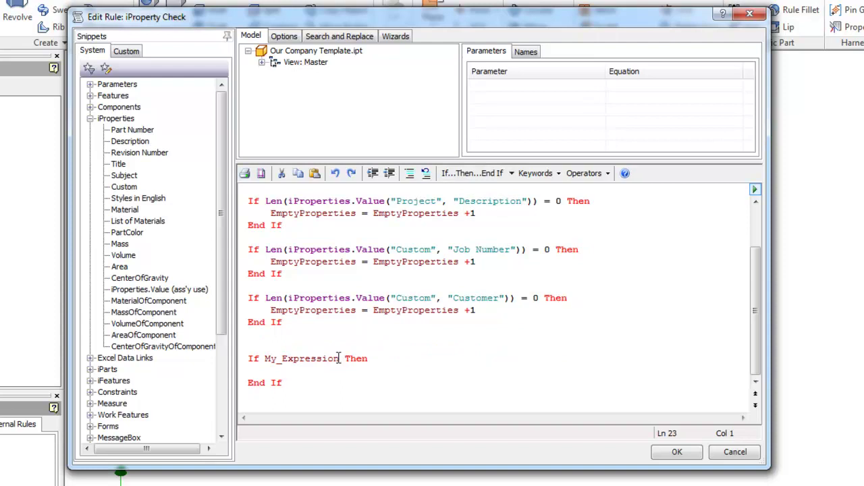
drag(338, 359, 268, 356)
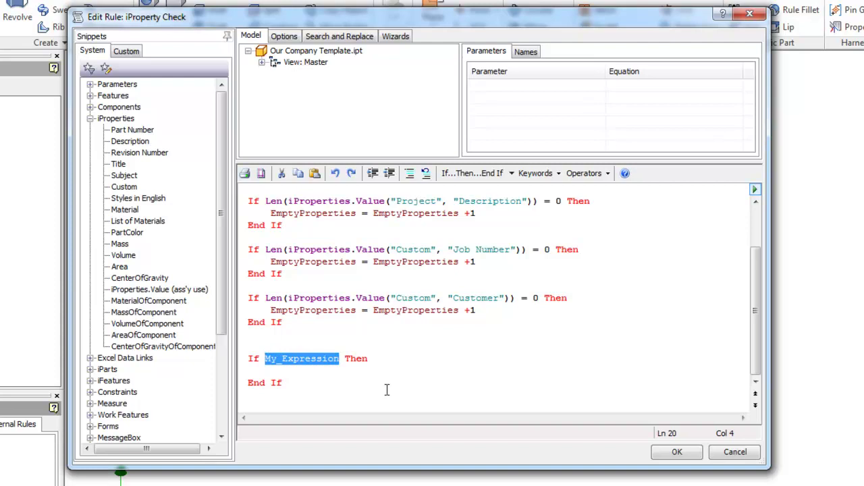
drag(356, 311, 273, 311)
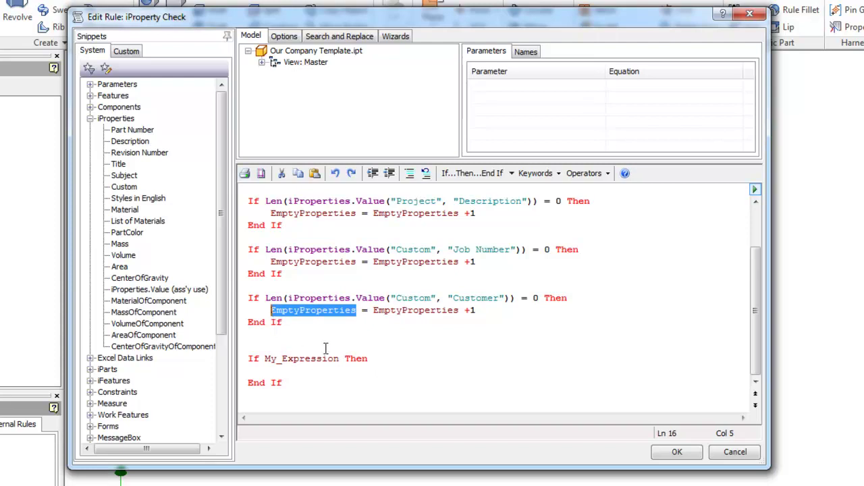
drag(339, 359, 270, 369)
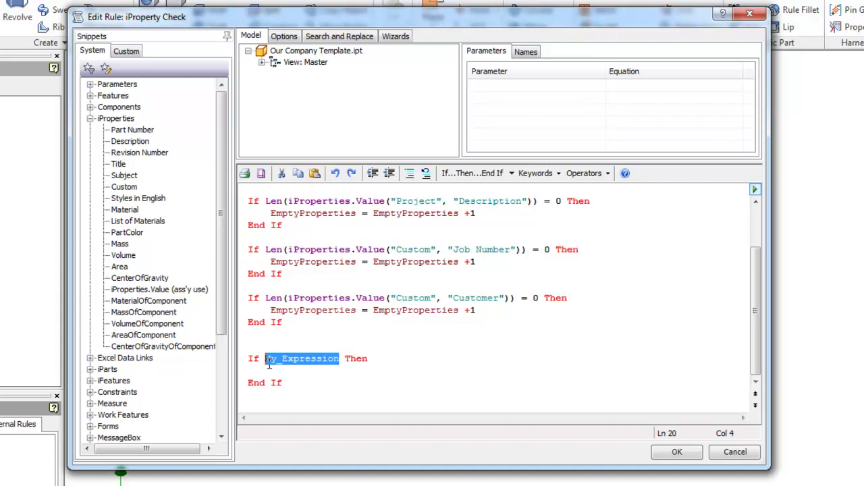
key(ctrl+v)
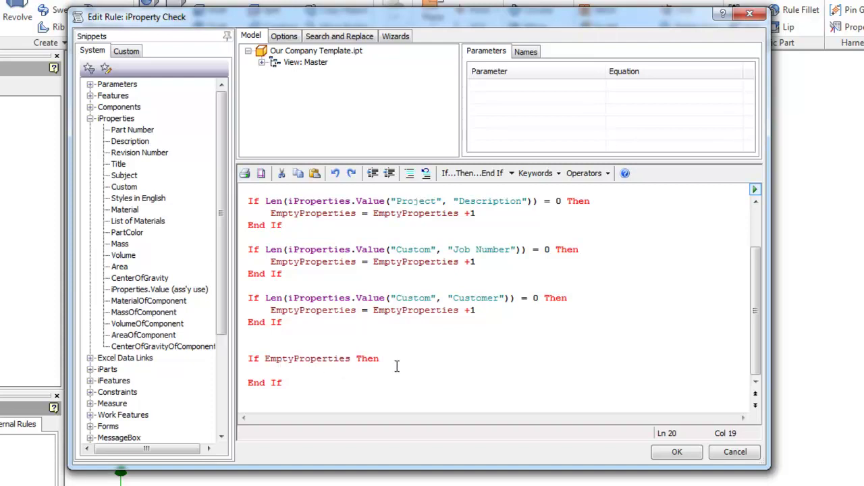
text(> )
text(0)
key(Down)
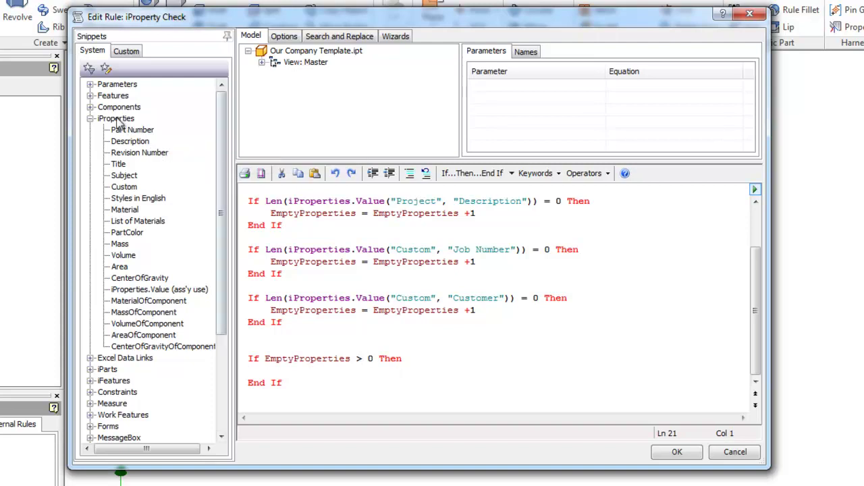
Insert the Windows Voice Command snippet from My Snippets into the If block
click(91, 119)
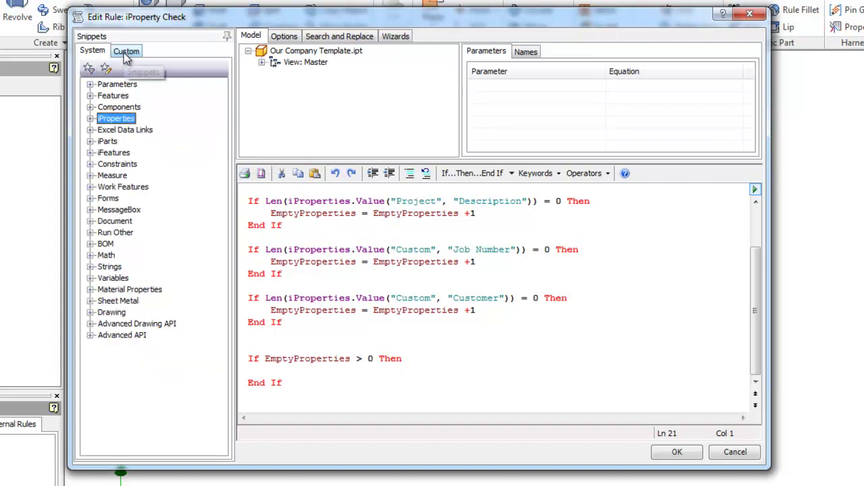
click(126, 52)
click(88, 89)
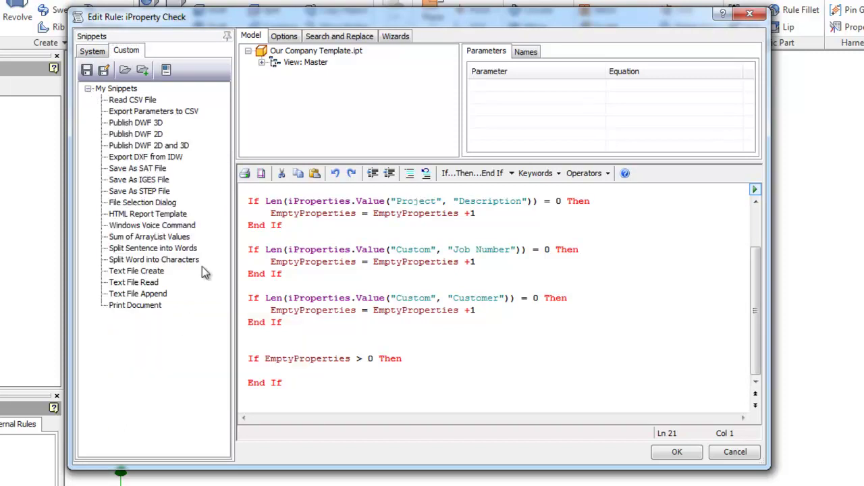
click(169, 226)
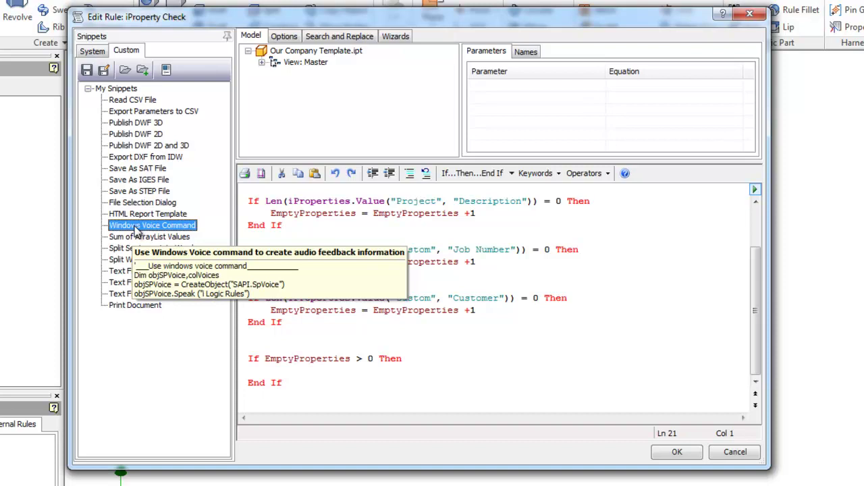
double_click(152, 226)
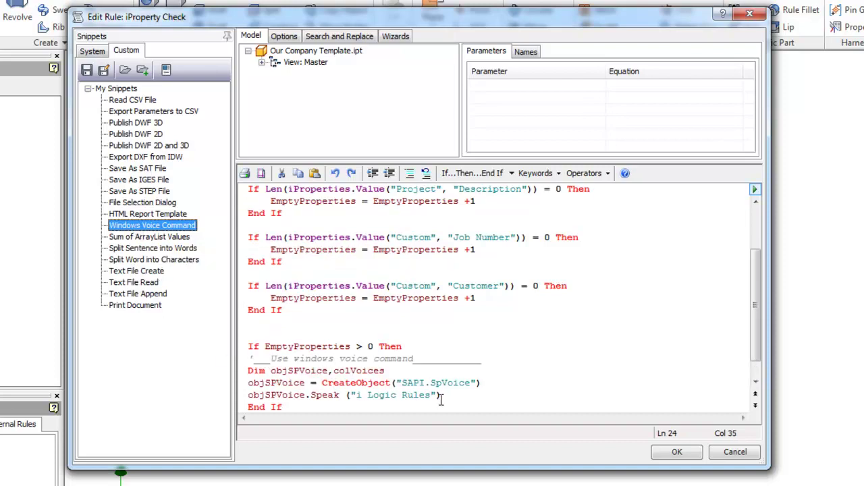
Indent the inserted voice command lines inside the If block
drag(440, 397, 248, 359)
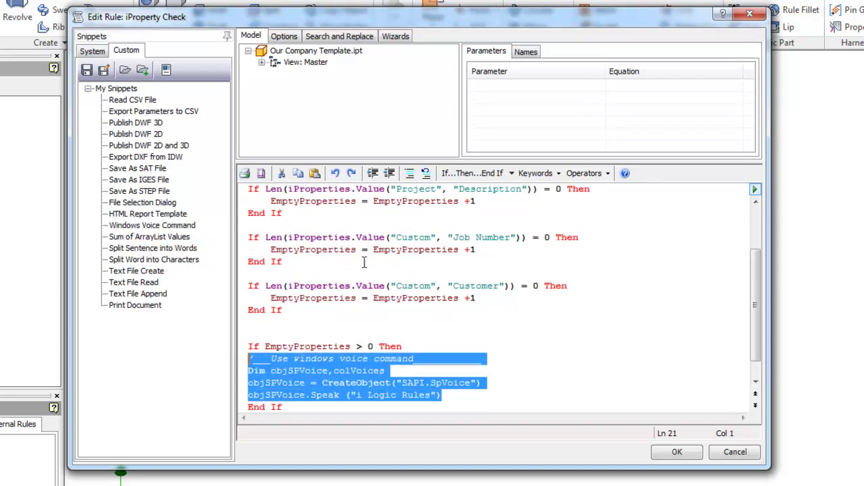
click(390, 174)
click(373, 174)
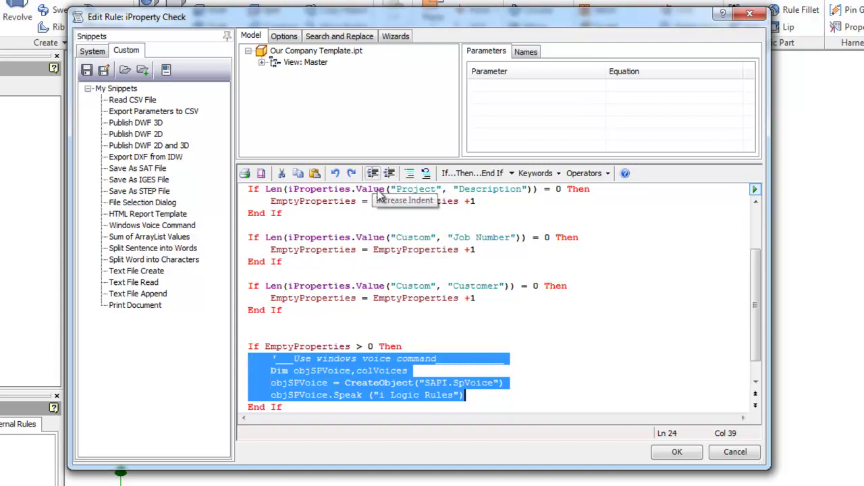
click(571, 357)
scroll(569, 317, up, 1)
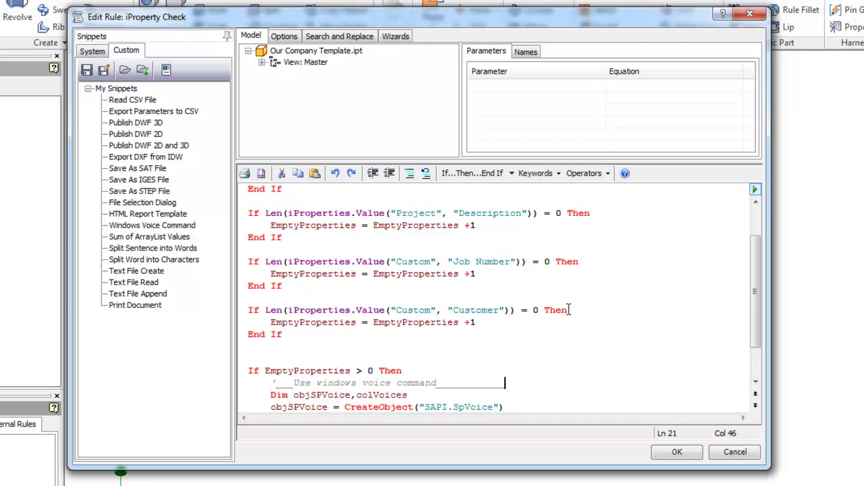
scroll(571, 310, down, 2)
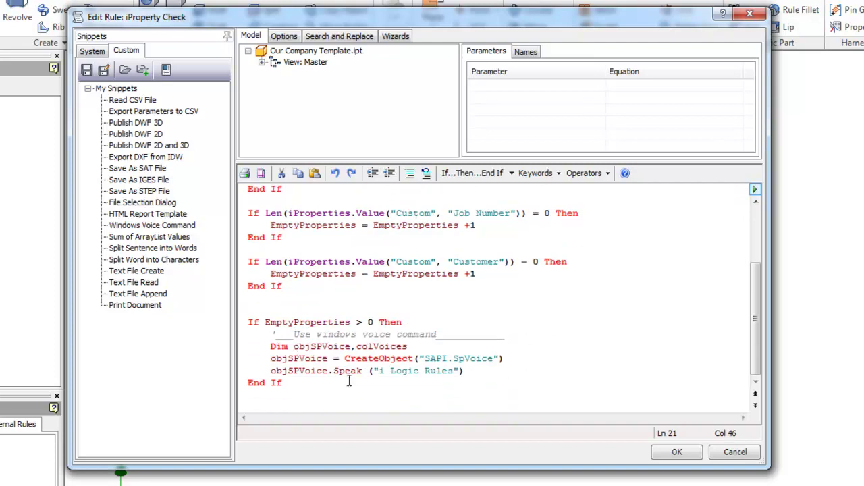
Change the spoken warning to 'Not all i properties have been filled out' and add blank lines below
drag(455, 371, 380, 370)
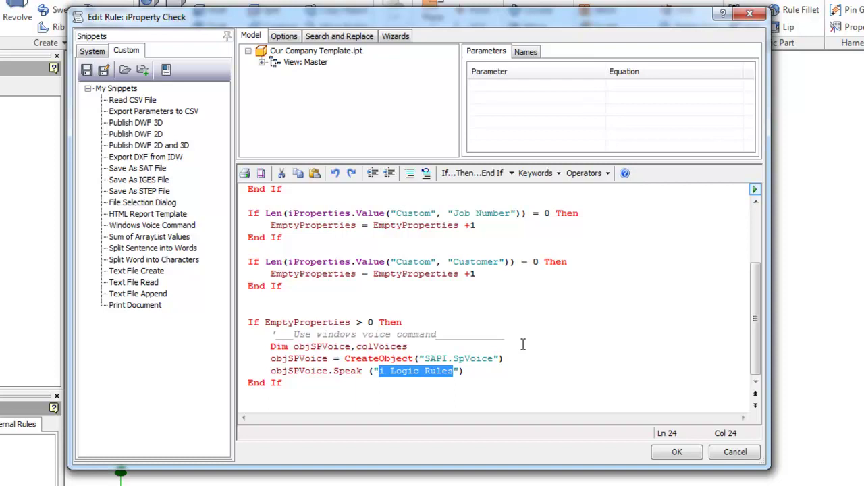
text(Not)
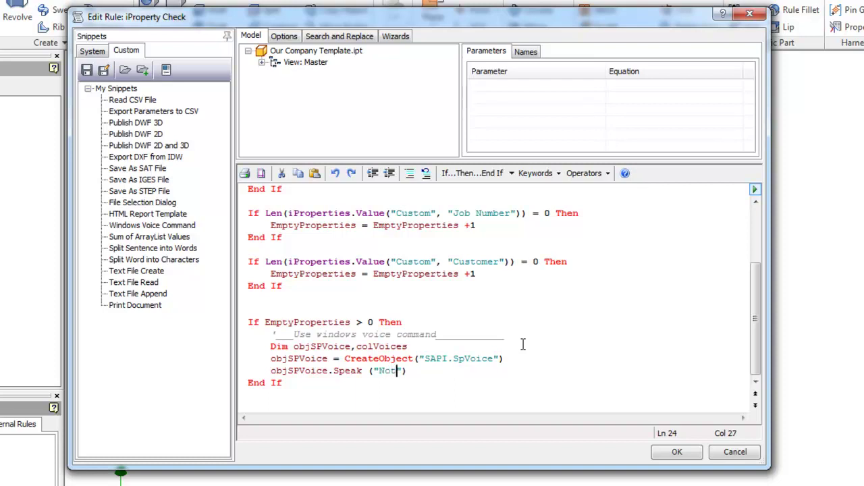
text( all i p)
text(rope)
text(rt)
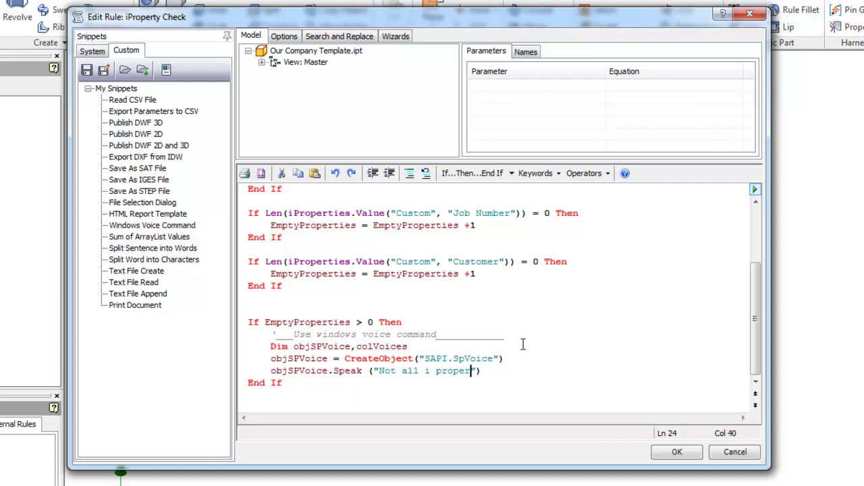
text(ies have b)
text(een filled o)
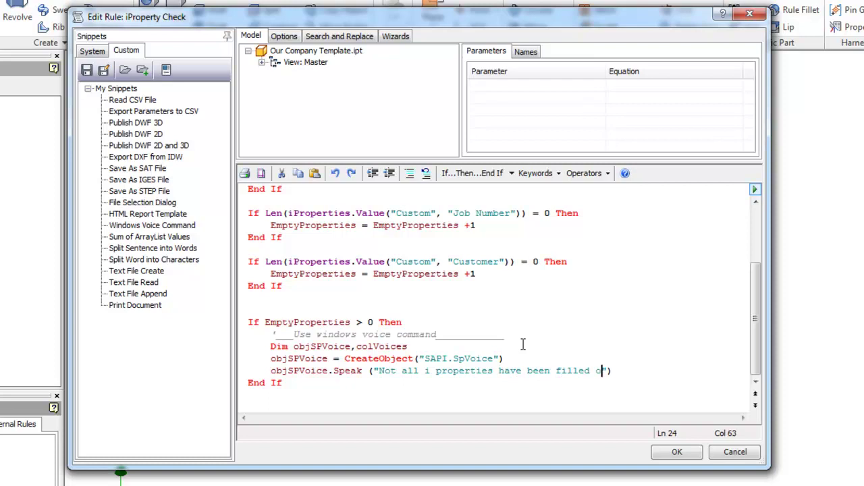
text(ut)
key(Right)
key(Right)
key(Return)
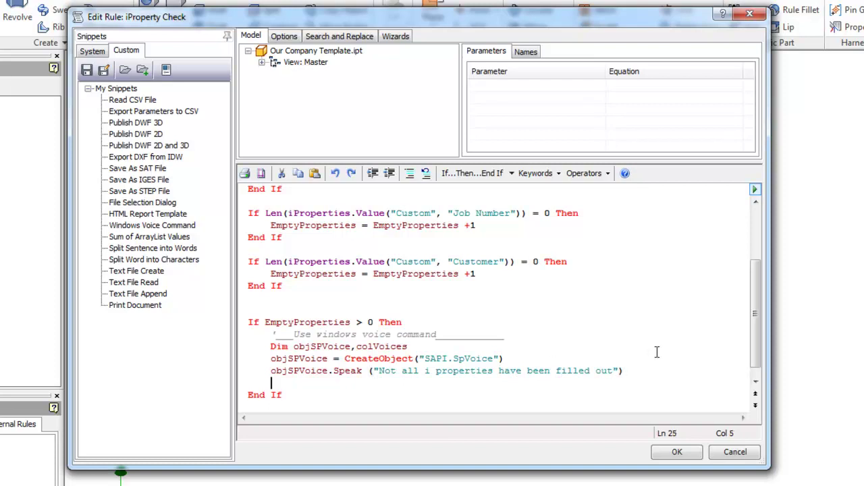
key(Return)
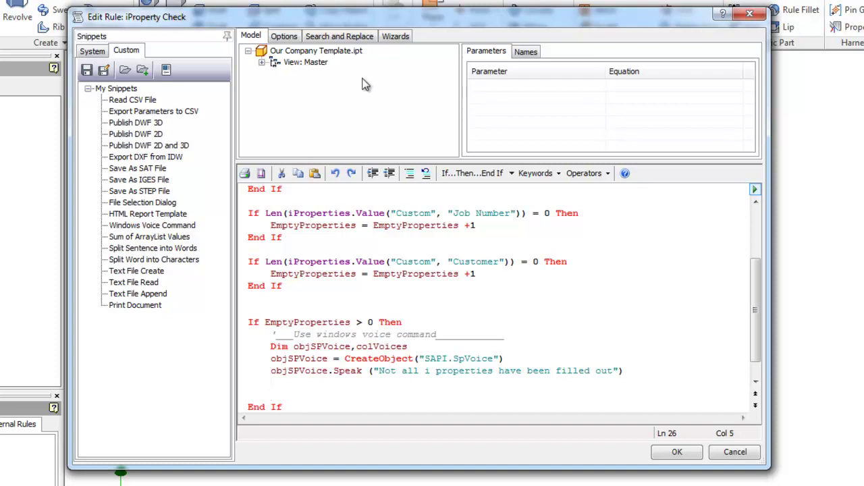
Start a MessageBox Wizard and title it 'iProperties Check'
click(396, 37)
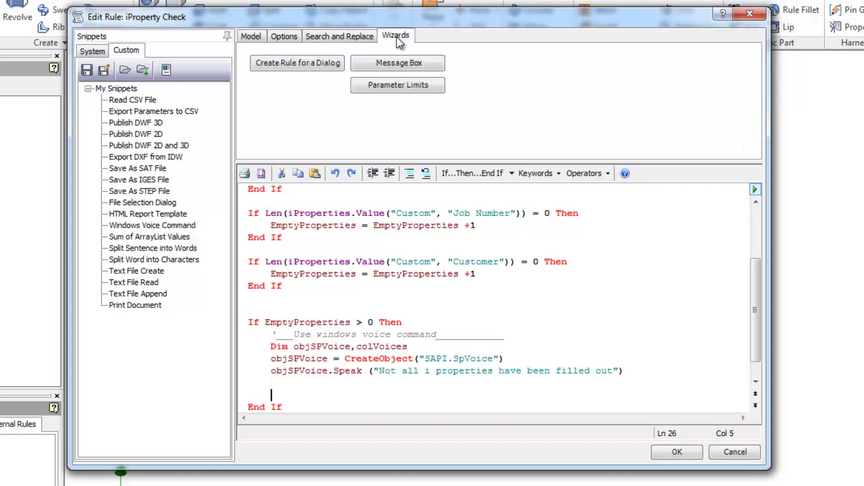
click(383, 69)
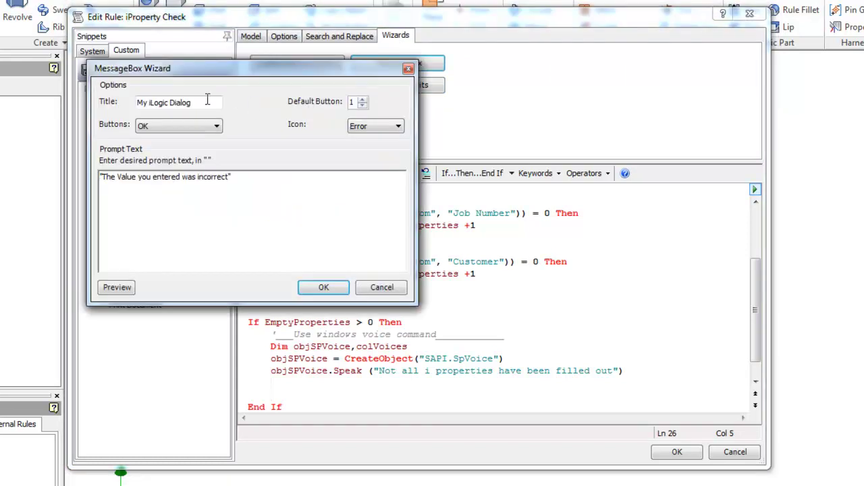
drag(202, 102, 88, 89)
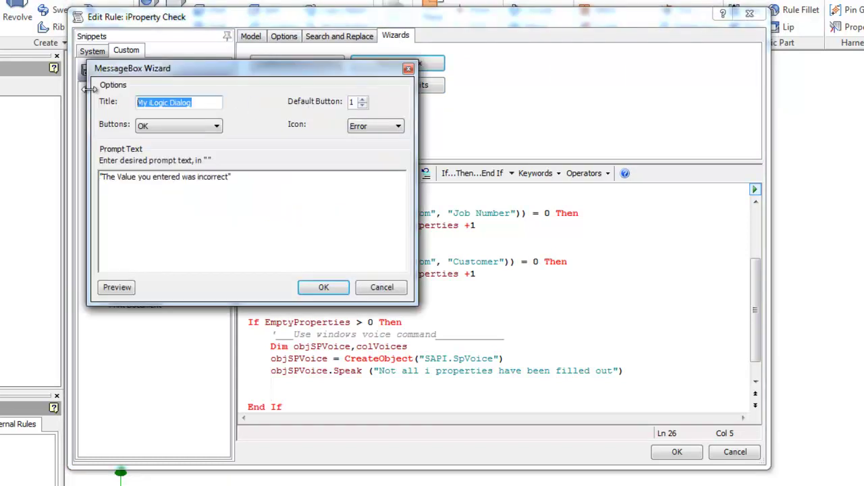
text(iP)
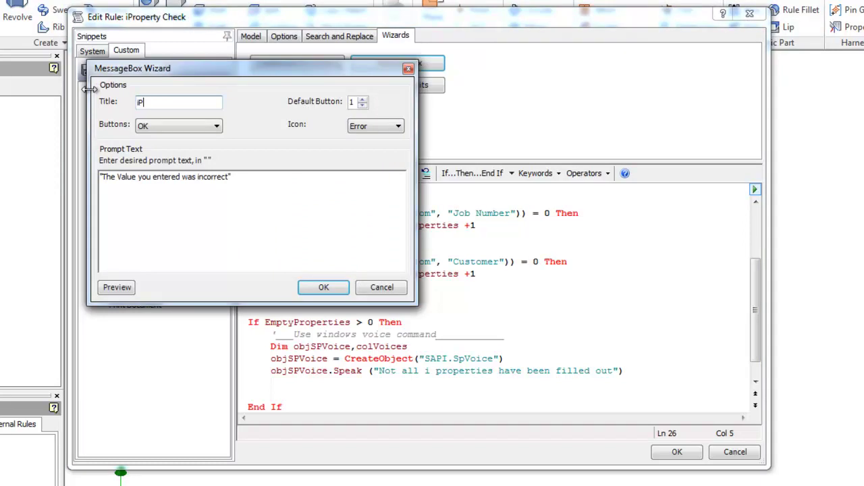
text(ropert)
text(ie)
key(BackSpace)
key(BackSpace)
text(i)
text(es C)
text(heck)
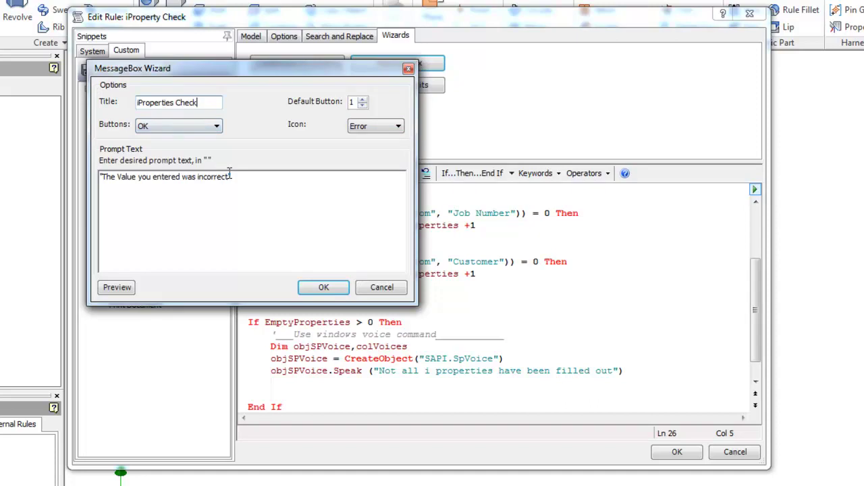
Set the prompt to 'Not all iProperties have been filled out. Please enter the appropriate information.'
mouse_move(231, 178)
mouse_down()
mouse_move(140, 169)
mouse_move(102, 176)
mouse_up()
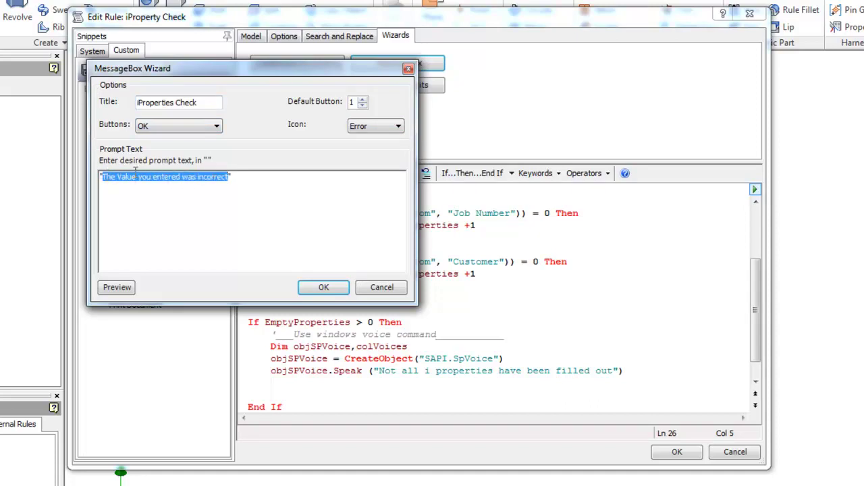
text(Not All)
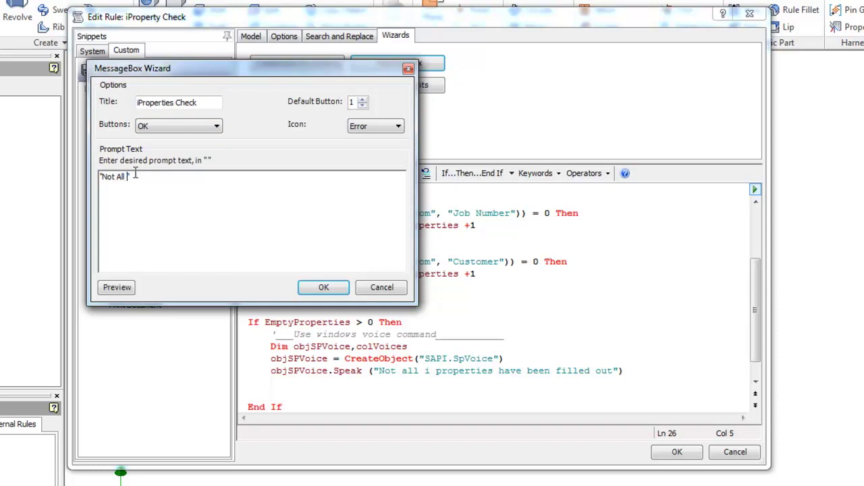
key(BackSpace)
key(BackSpace)
key(BackSpace)
key(BackSpace)
text(all i)
text(Prop)
text(erties have )
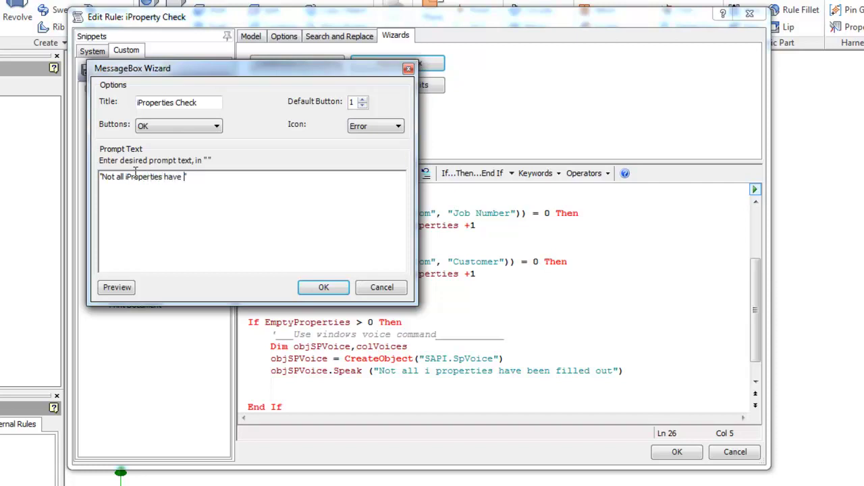
text(been filled)
text( out)
text(.  P)
text(lease )
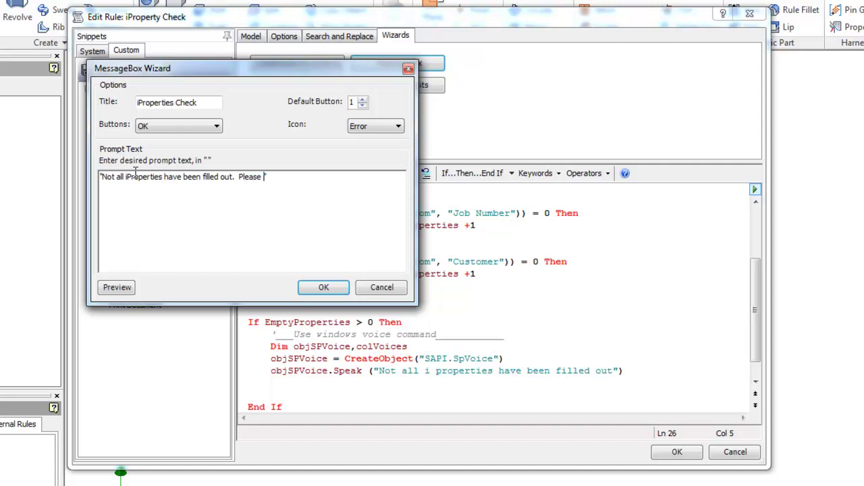
text(ender the)
text( app)
key(BackSpace)
key(BackSpace)
key(BackSpace)
key(BackSpace)
key(BackSpace)
key(BackSpace)
key(BackSpace)
key(BackSpace)
key(BackSpace)
key(BackSpace)
text(t)
text(er the a)
text(ppro)
text(priate i)
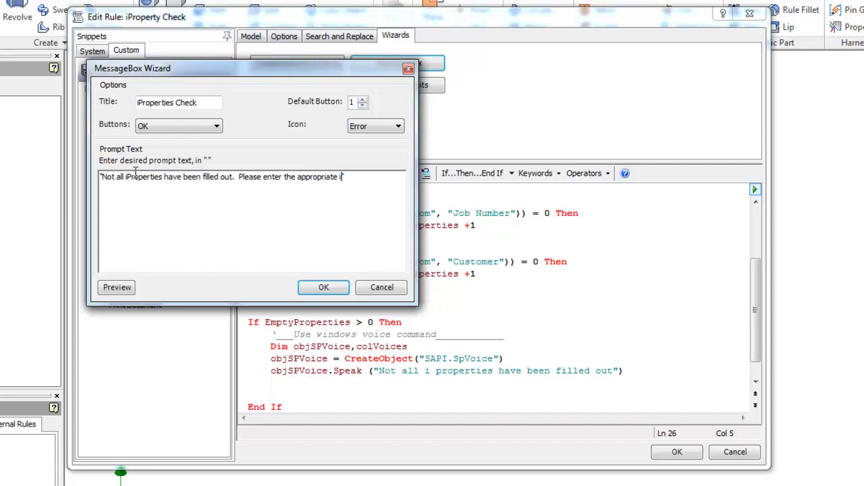
text(nformat)
text(ion.)
Preview the iProperties Check error box, then insert its MessageBox.Show code into the rule
click(116, 287)
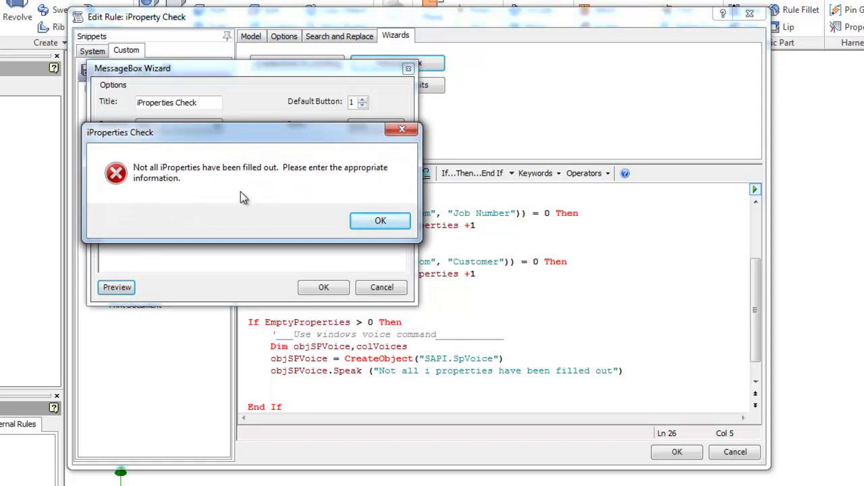
click(372, 221)
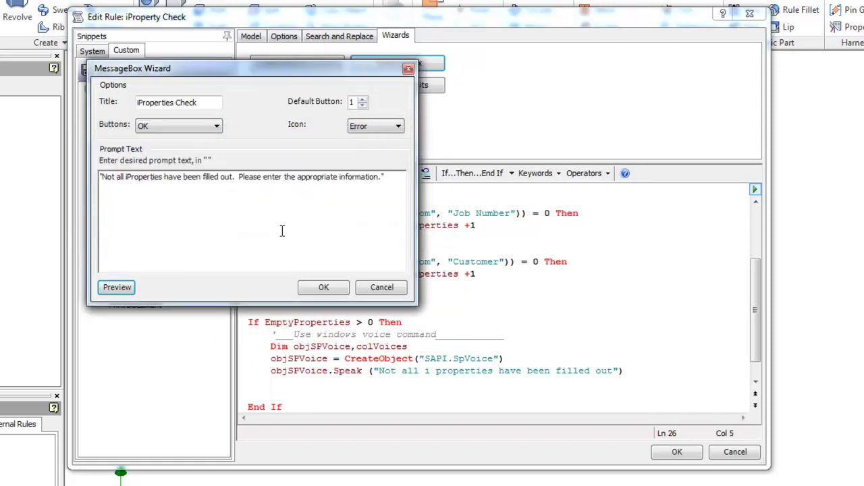
click(324, 287)
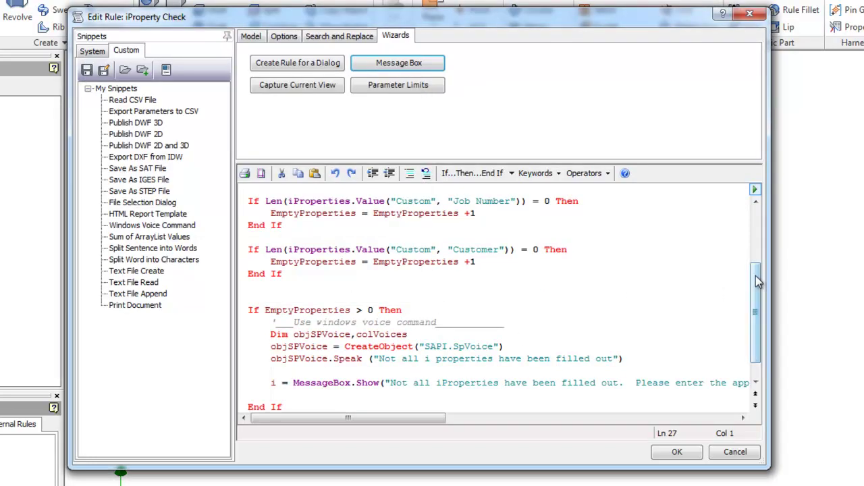
drag(756, 281, 756, 307)
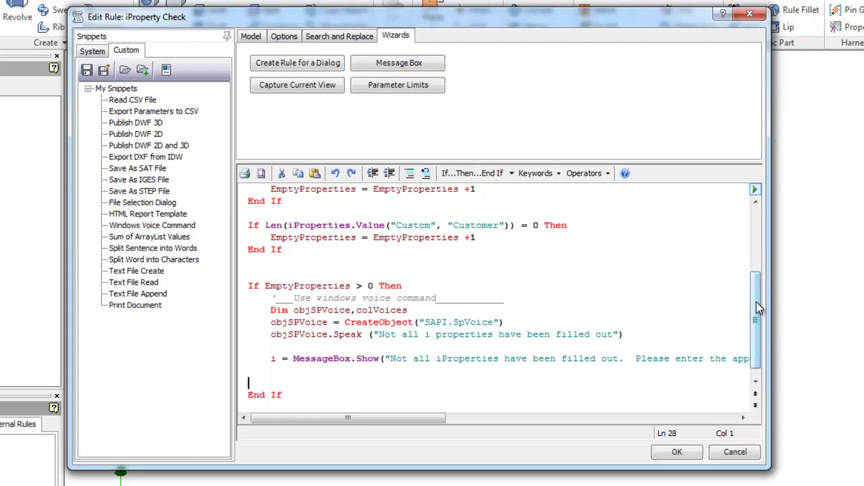
Insert the modal Show Global Form snippet on a new line before End If
key(Return)
key(Tab)
click(98, 54)
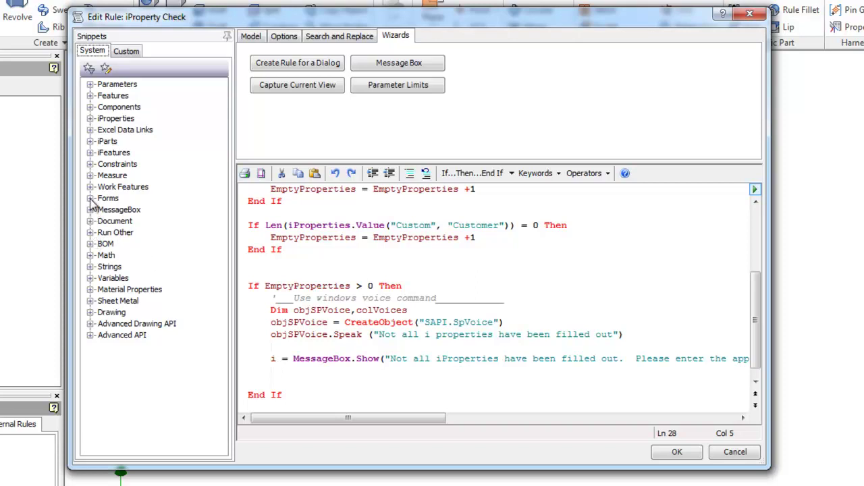
click(91, 199)
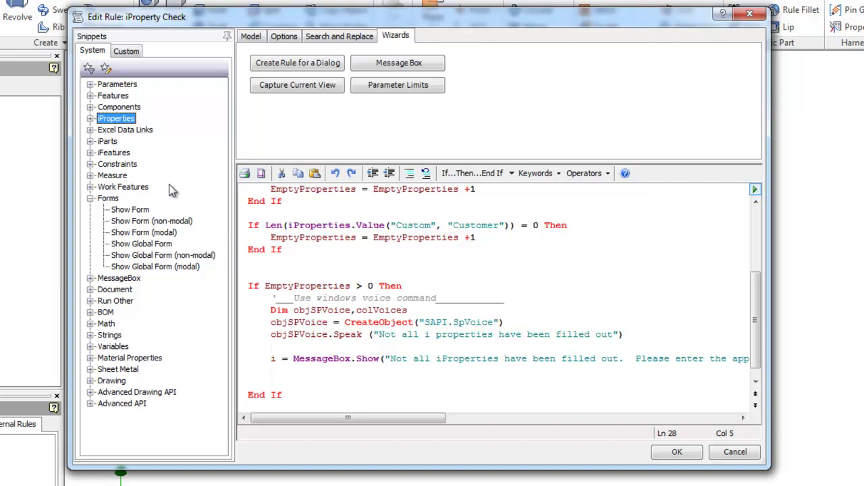
mouse_move(154, 266)
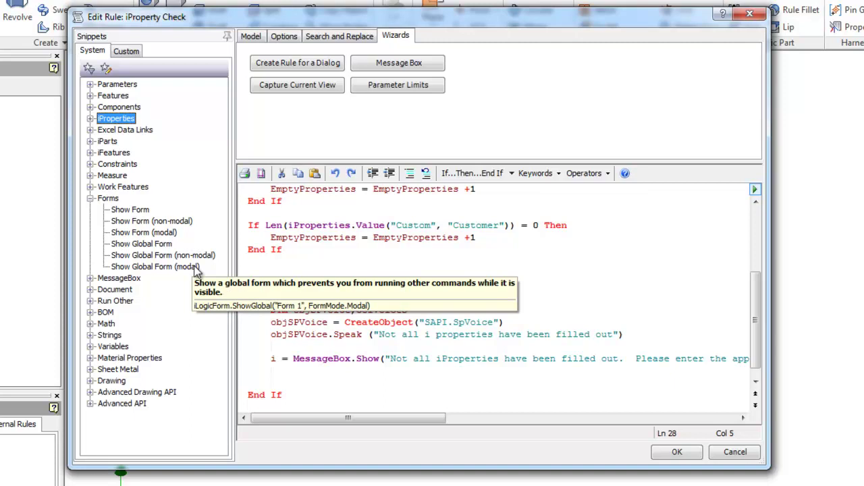
double_click(196, 267)
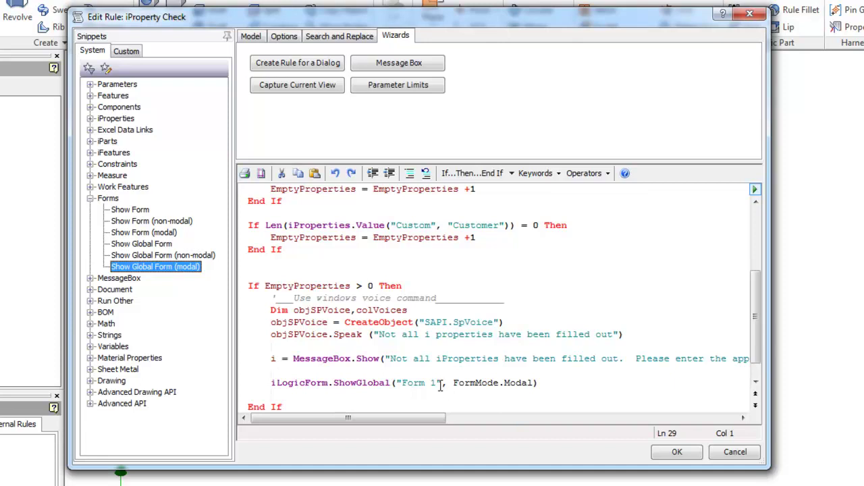
Name the form 'iProperty Editor', then save the rule and close the editor
click(440, 385)
key(BackSpace)
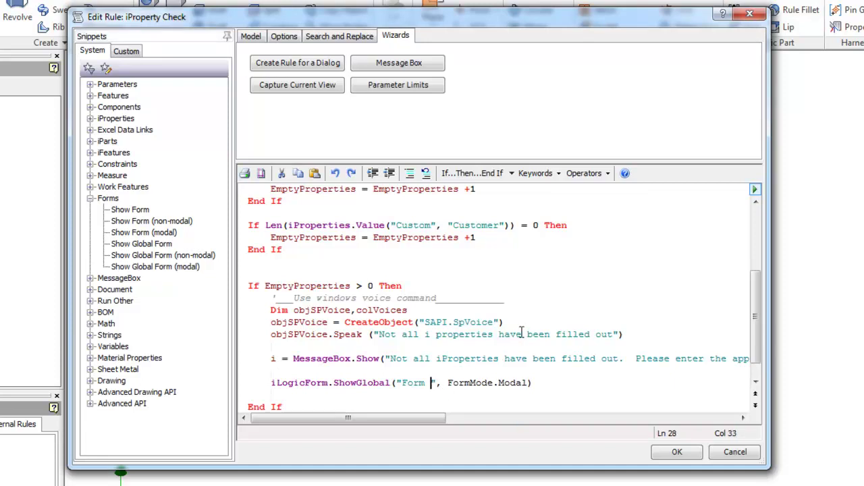
key(BackSpace)
key(BackSpace)
key(BackSpace)
key(BackSpace)
key(BackSpace)
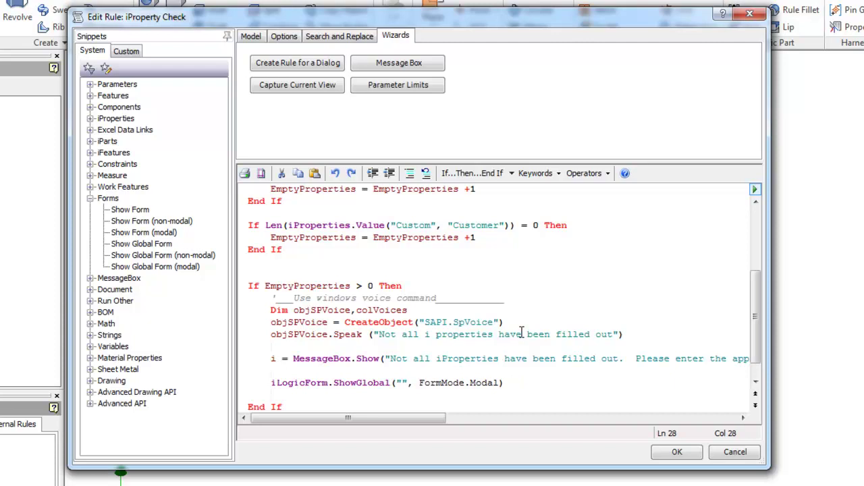
text(iProp)
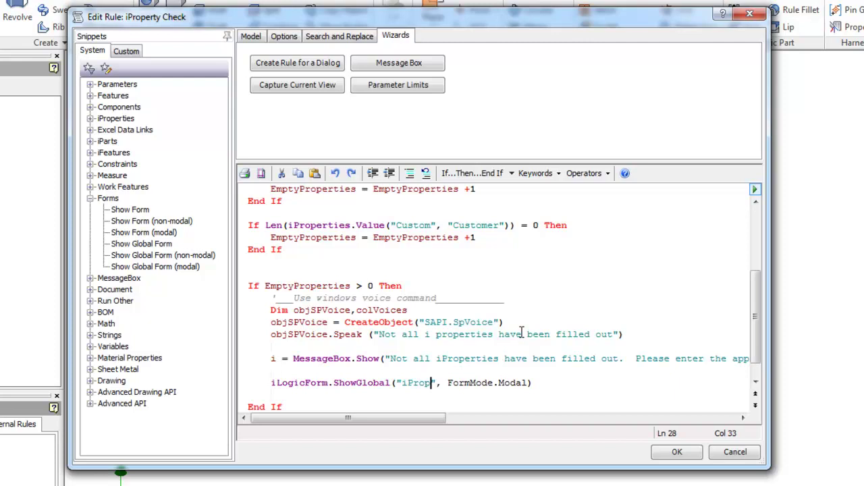
text(erties)
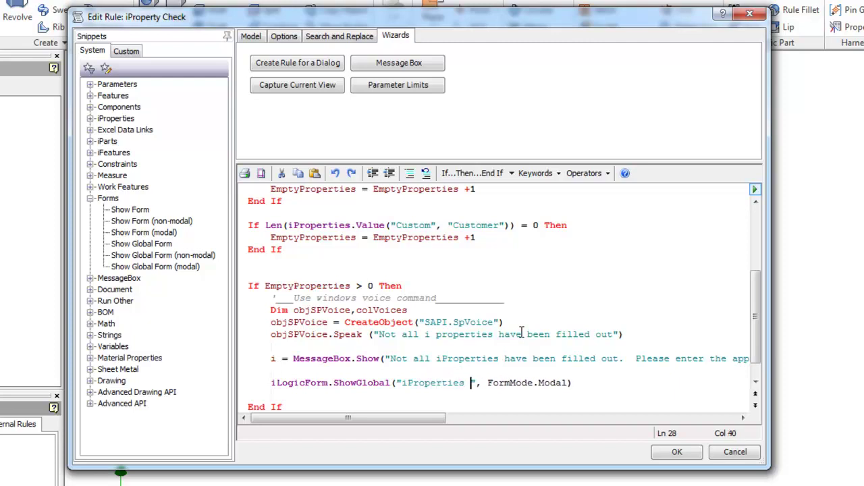
key(BackSpace)
key(BackSpace)
key(BackSpace)
key(BackSpace)
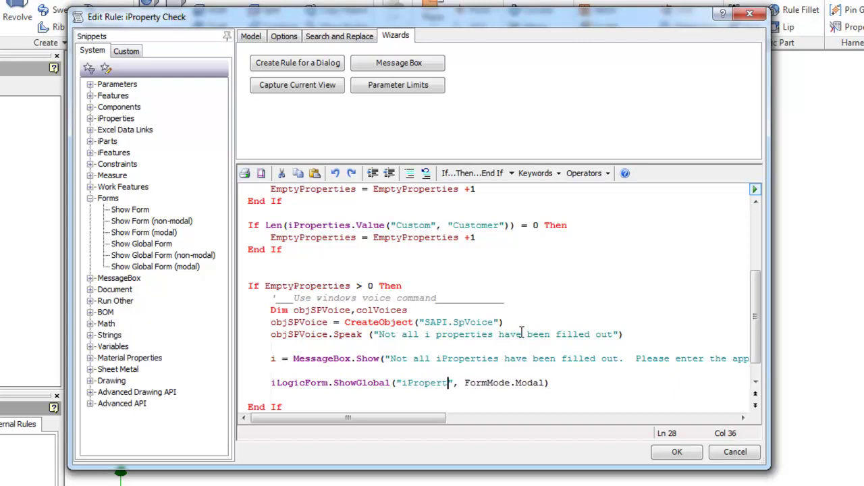
text(yu)
key(BackSpace)
text(Ed)
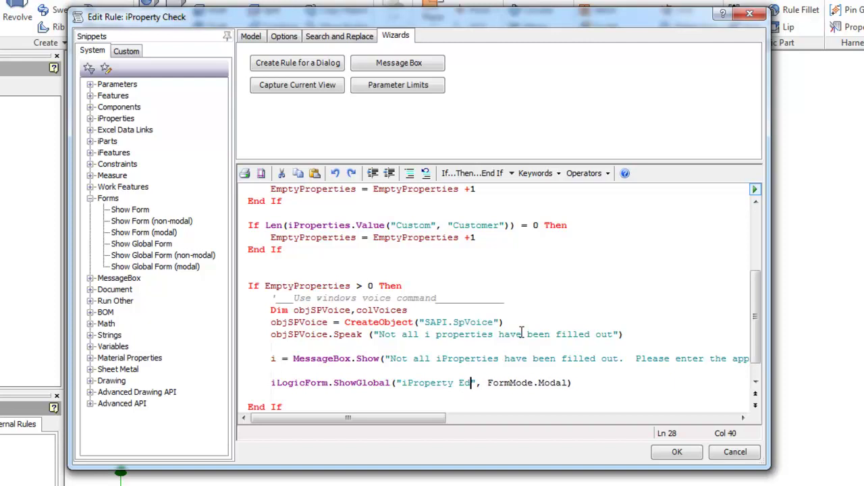
text(itor)
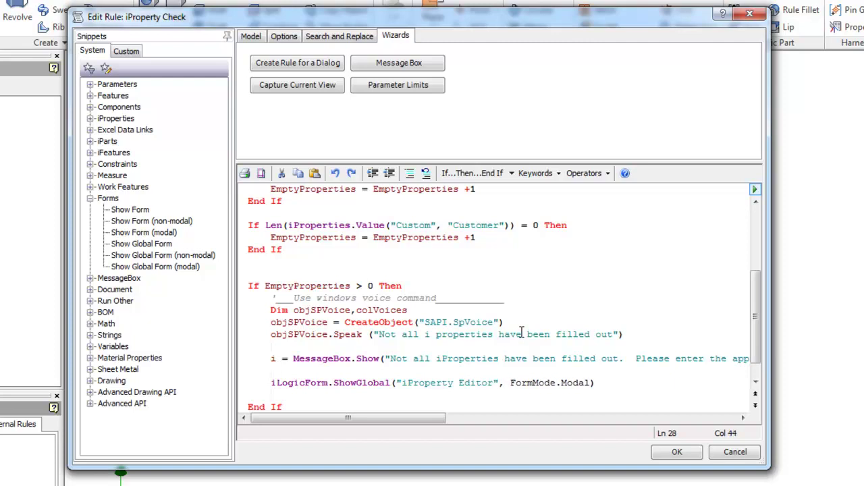
click(688, 459)
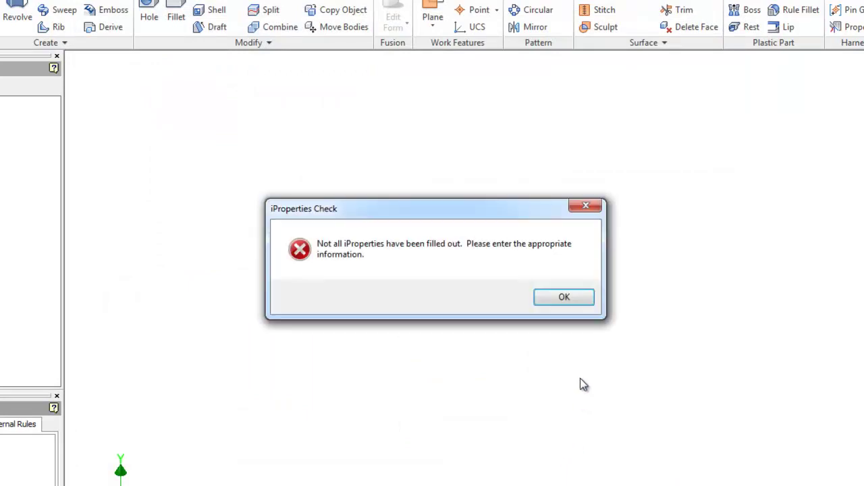
Dismiss the iProperties Check warning and close the iProperty Editor form
click(573, 301)
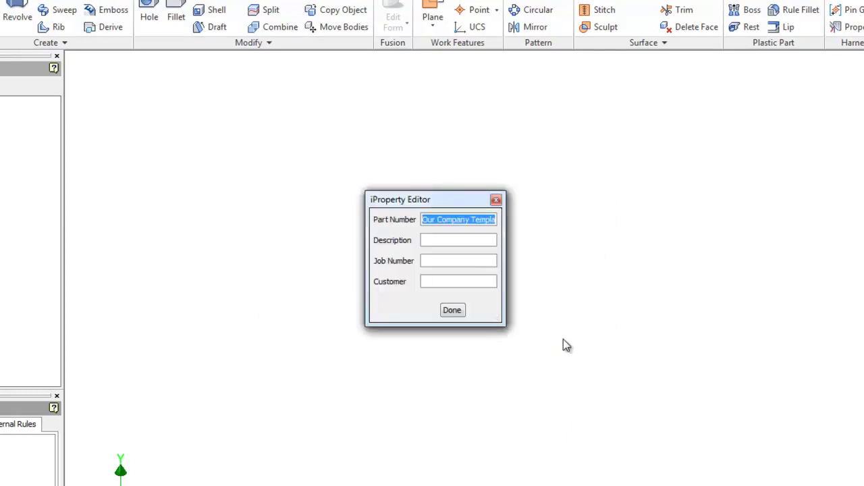
click(496, 199)
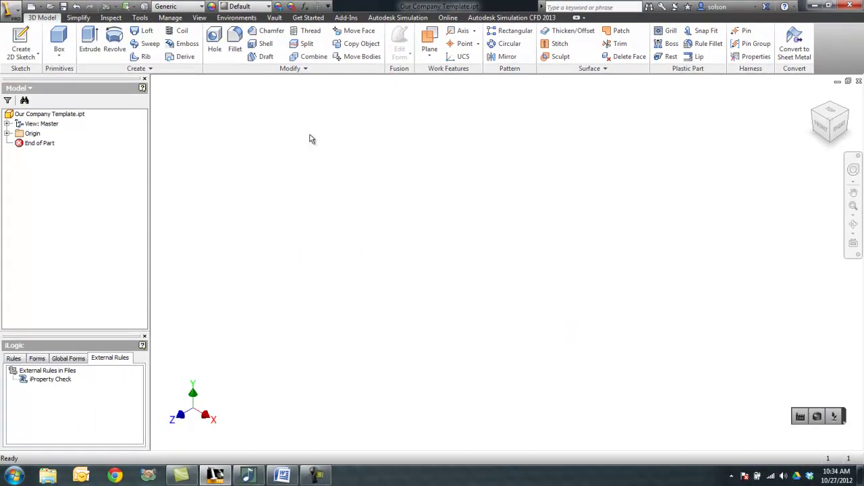
Add the external iProperty Check rule to the Before Save Document event trigger
click(177, 19)
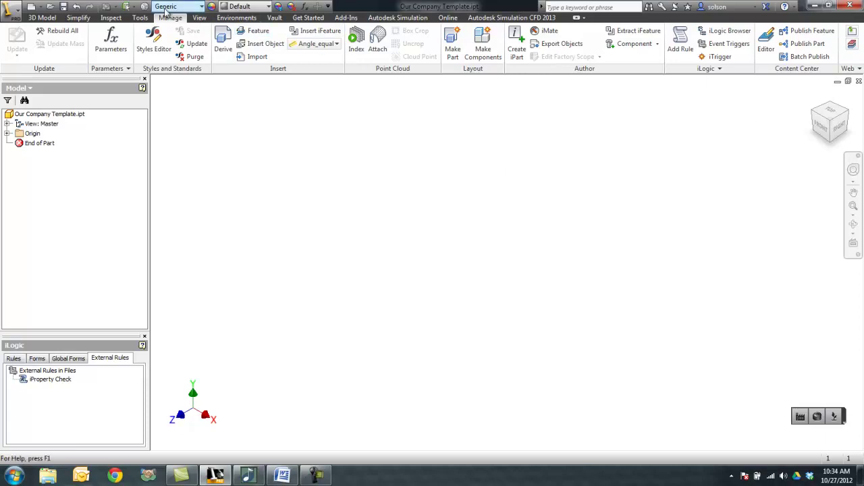
click(731, 48)
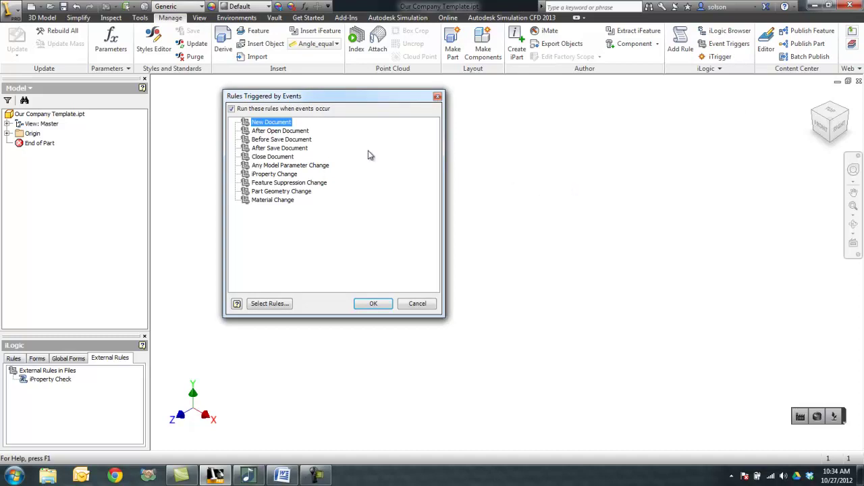
click(299, 140)
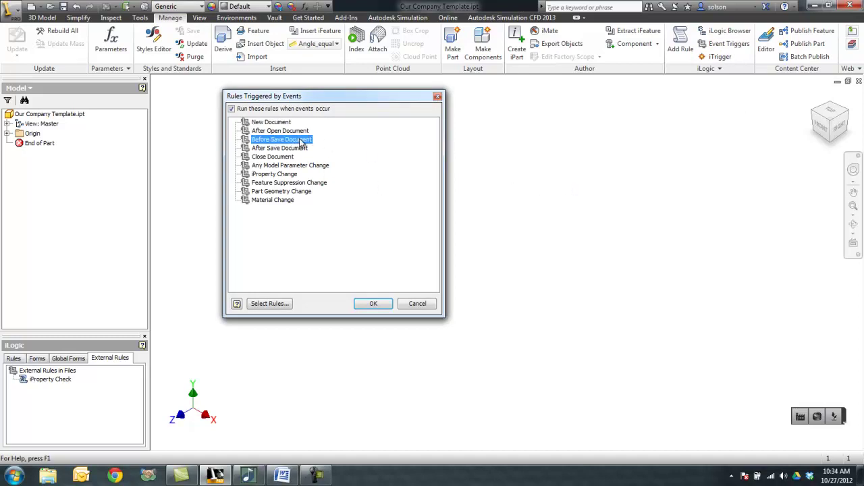
click(278, 306)
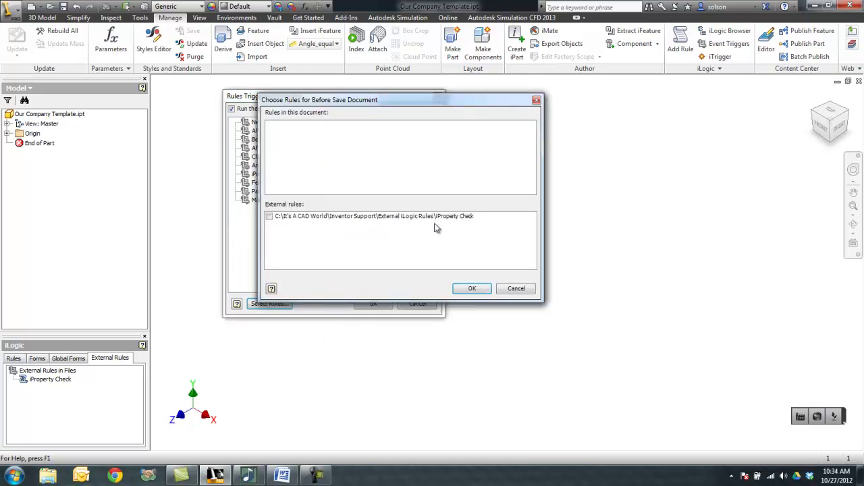
click(269, 217)
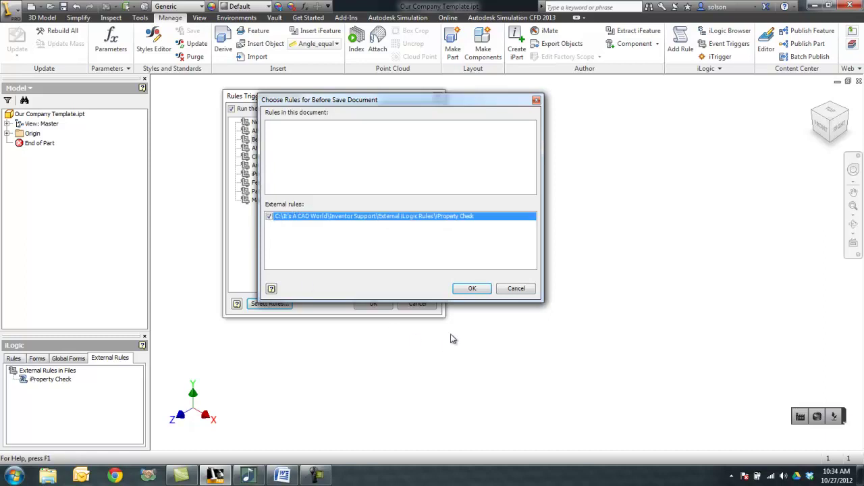
click(472, 289)
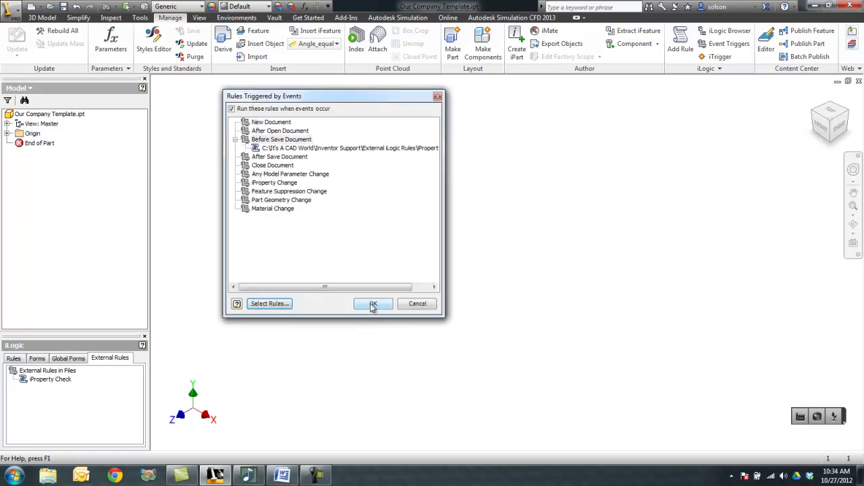
click(373, 306)
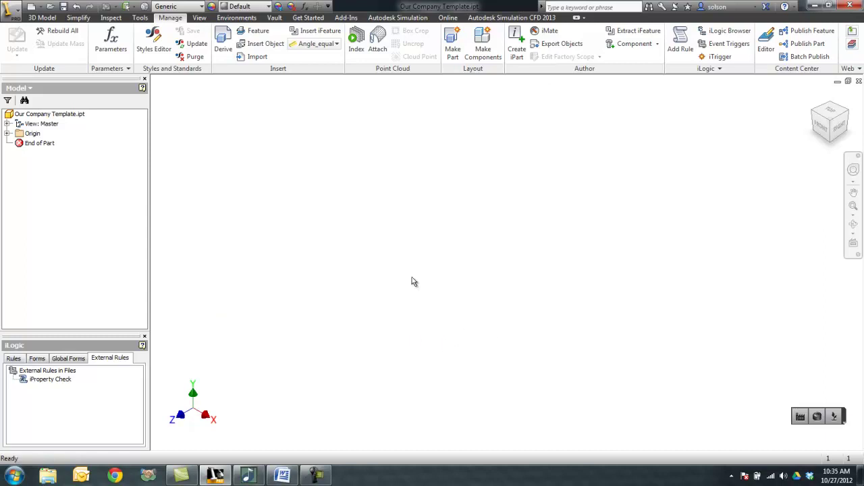
Save the template to trigger the warning, dismiss the warning and form, then close the template
click(64, 6)
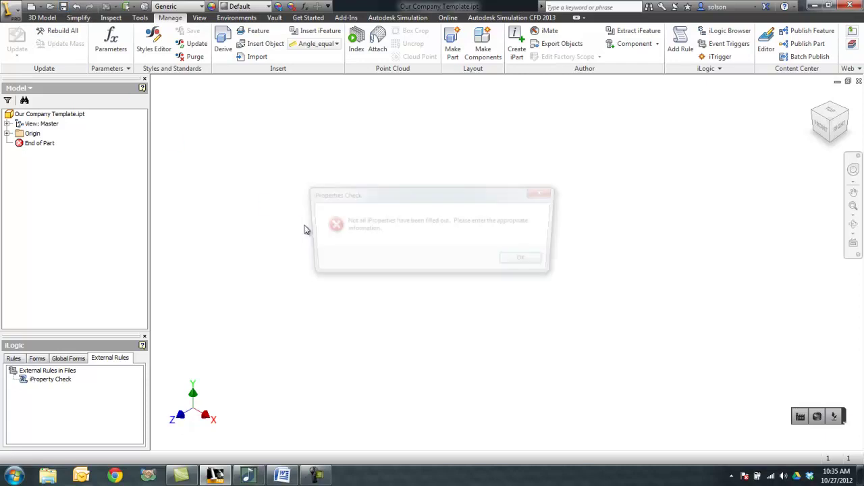
click(514, 262)
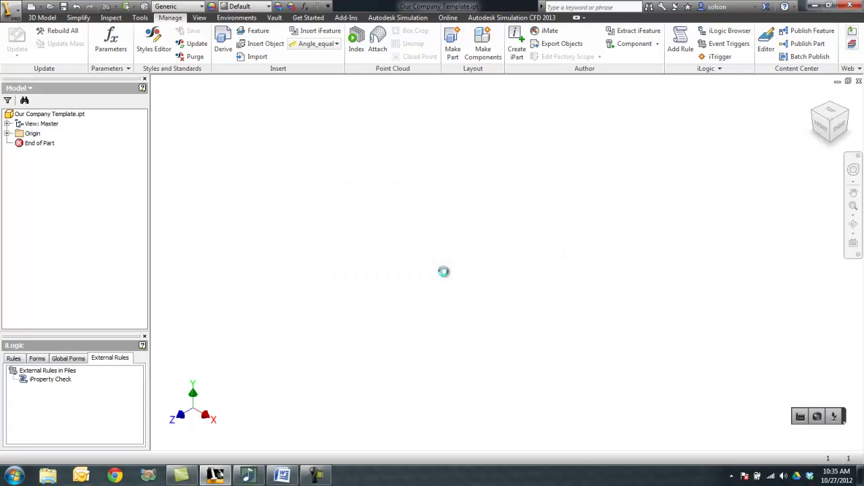
click(440, 270)
click(858, 81)
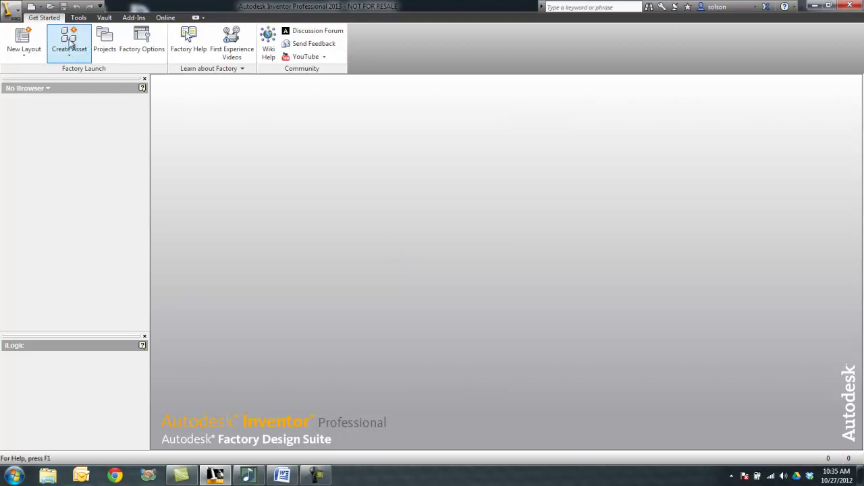
Start a new part from Our Company Template.ipt and sketch on the front plane
click(41, 6)
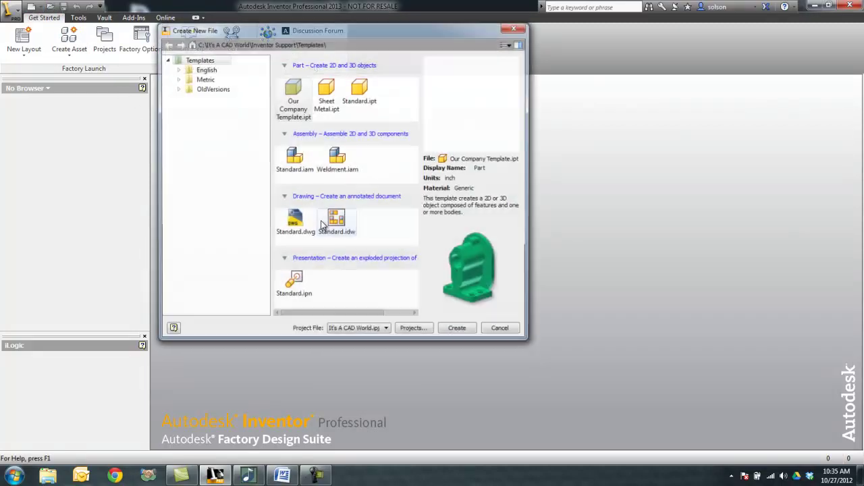
click(458, 330)
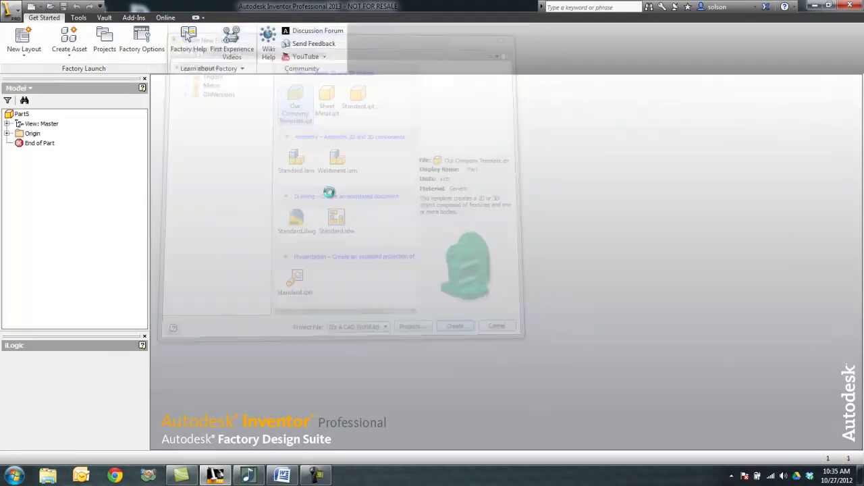
click(59, 39)
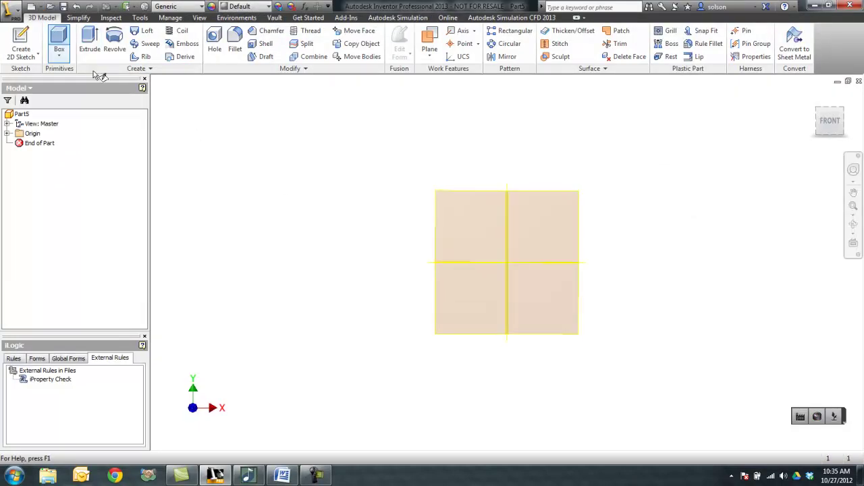
click(463, 153)
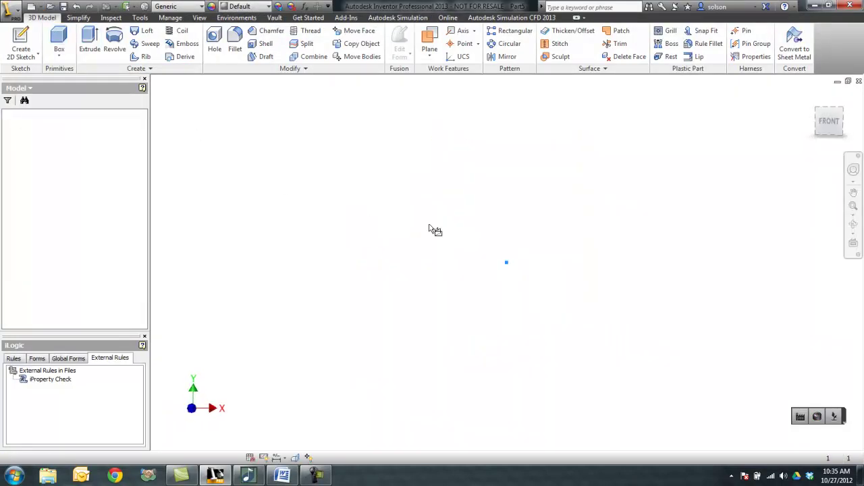
Draw a 2 x 2 in centre rectangle at the origin and extrude it 1 in
key(c)
click(507, 262)
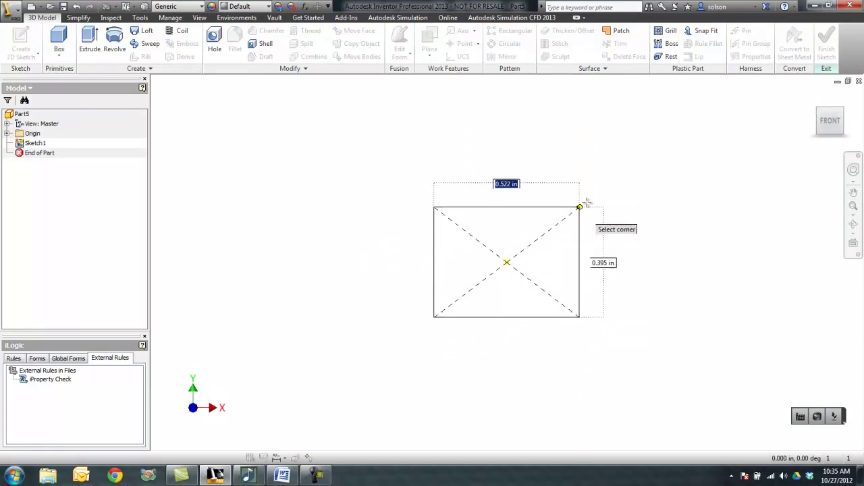
text(2)
key(Tab)
text(2)
key(Return)
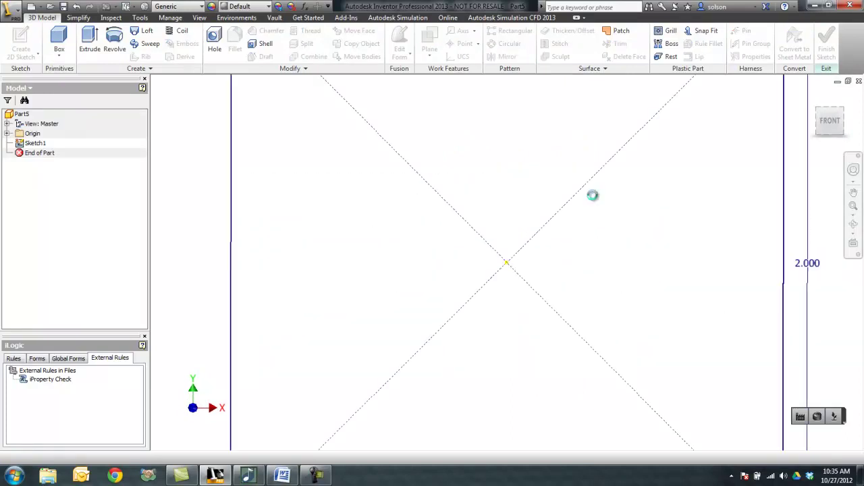
key(Return)
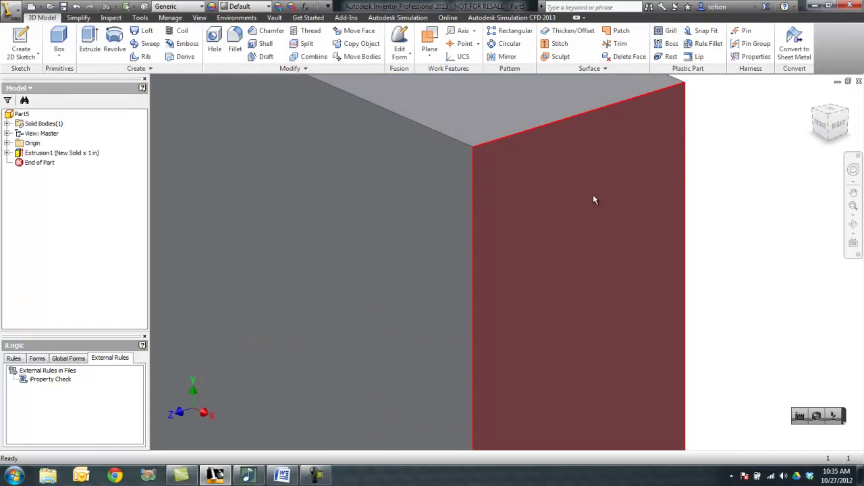
Save the part as Box and acknowledge the missing iProperties warning
click(65, 7)
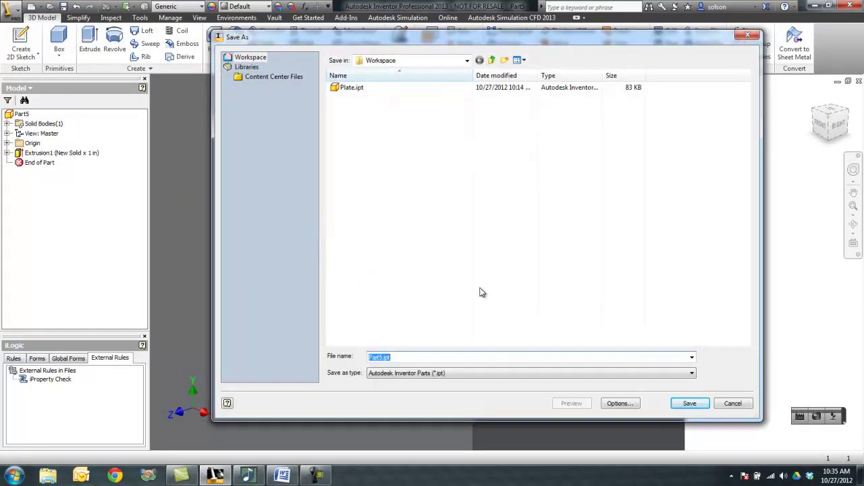
text(Box)
key(Return)
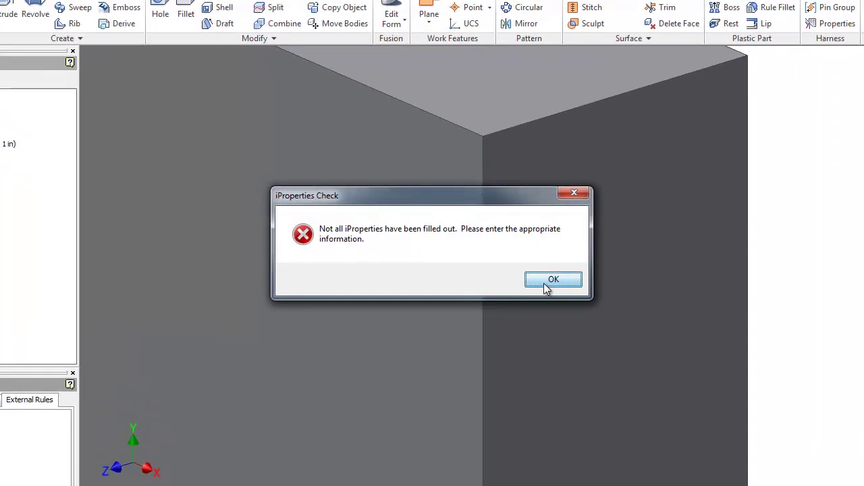
click(546, 228)
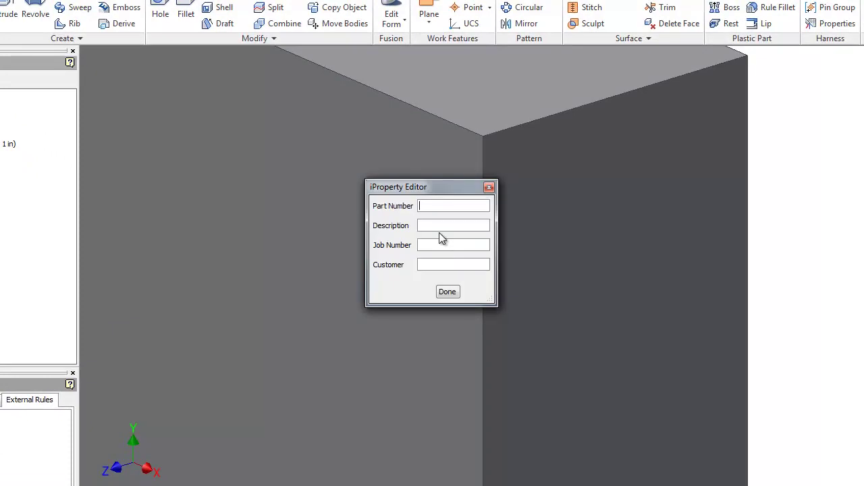
text(Box)
Fill the iProperty Editor with Part Number and Description Box, Job Number 1234, Customer MESA
click(439, 232)
key(BackSpace)
text(Bo)
key(Tab)
text(12)
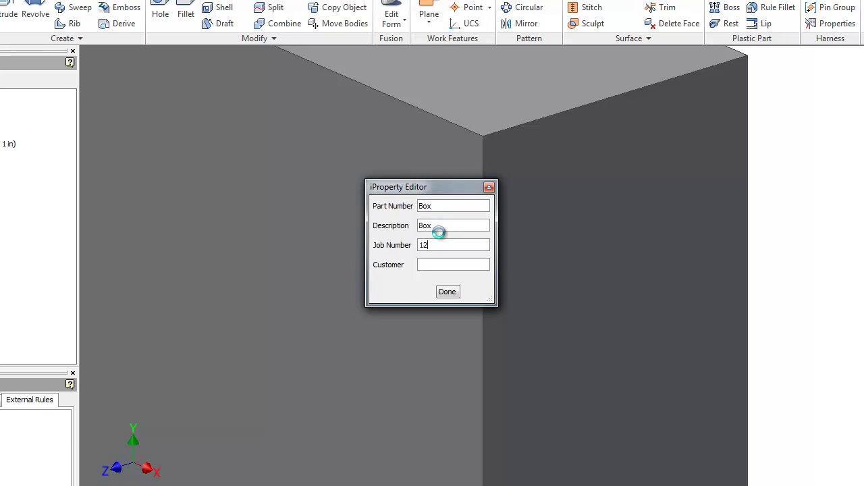
text(34)
click(430, 267)
text(MESA)
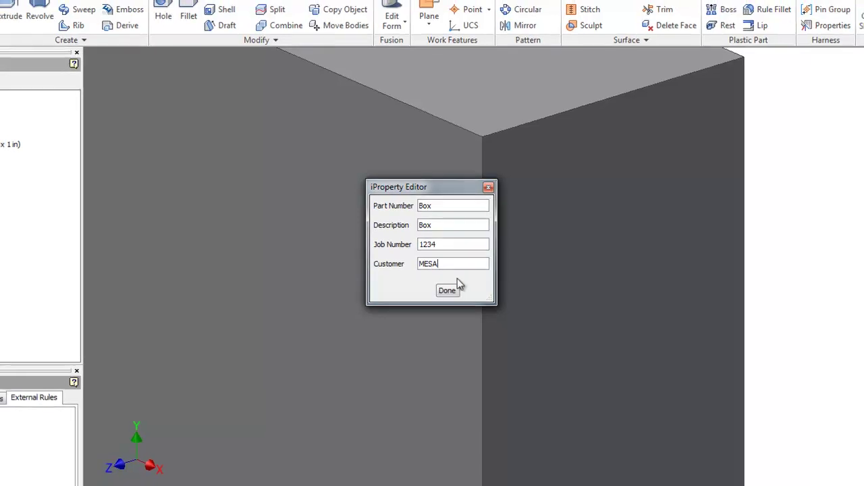
click(446, 292)
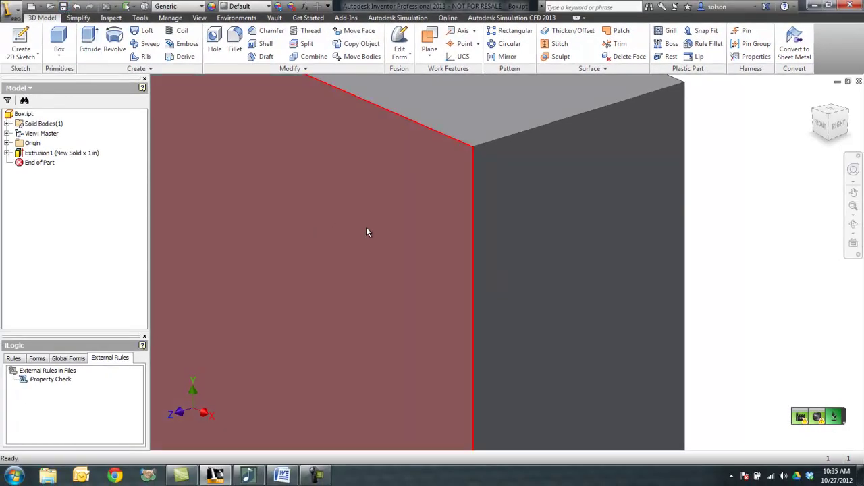
Fit the whole Box part into the view
key(Home)
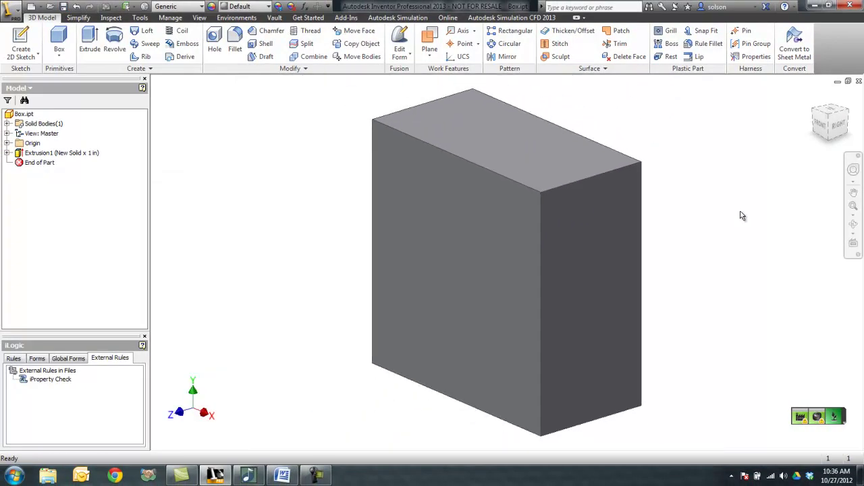